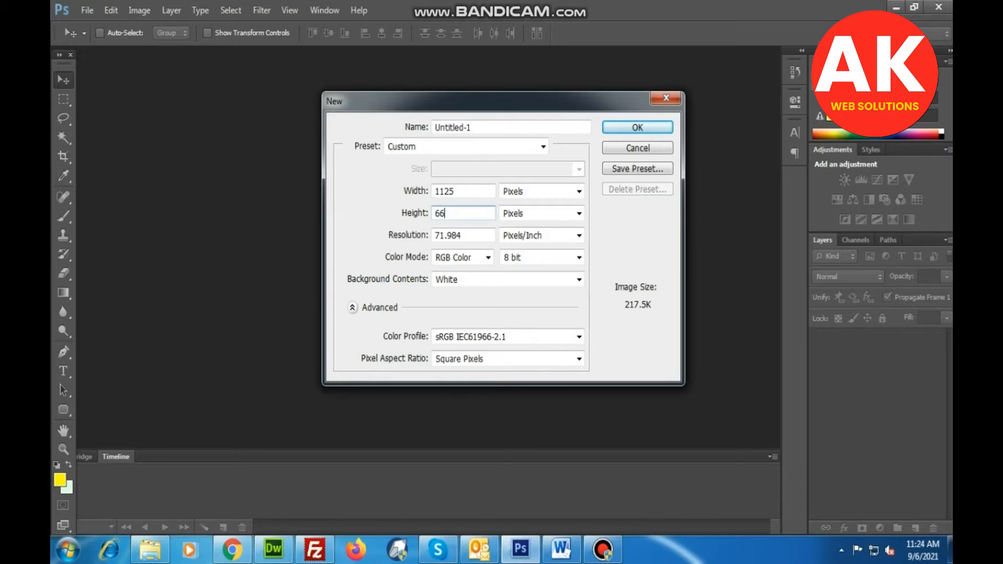
# Create a white RGB document 1125 pixels wide and draw a slanted Pen path segment from the canvas's upper edge to its lower edge.
pyautogui.press('Return')
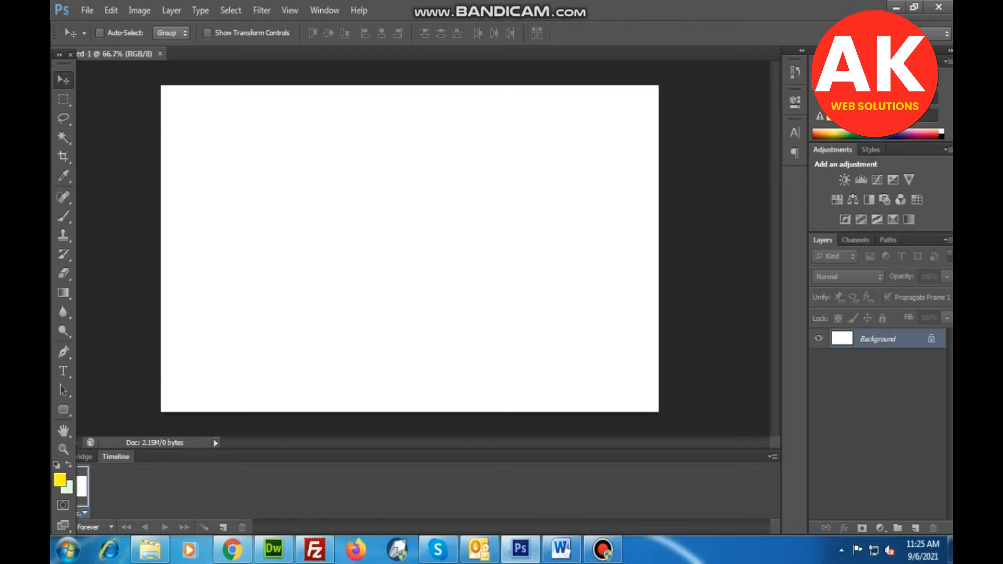
pyautogui.press('p')
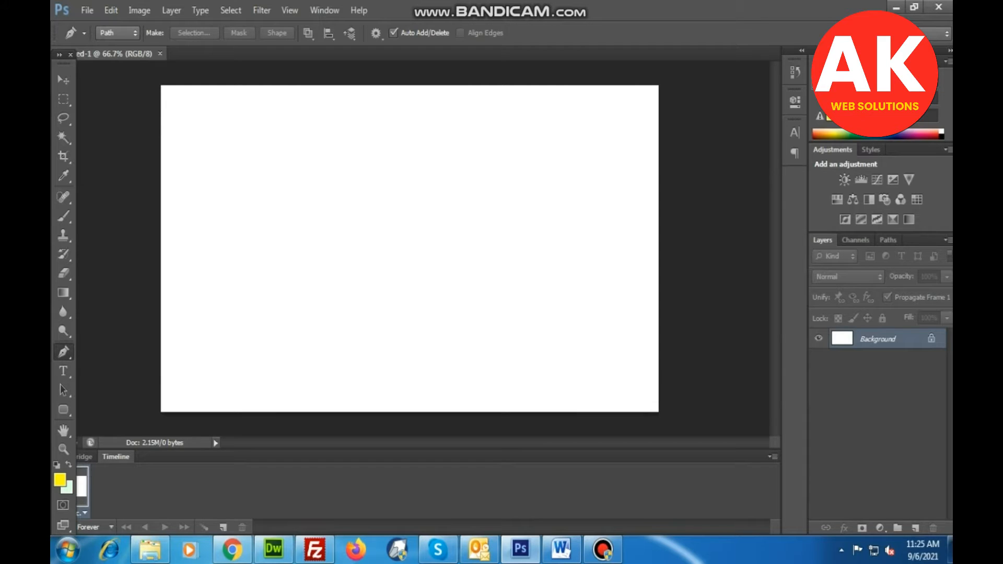
pyautogui.click(379, 86)
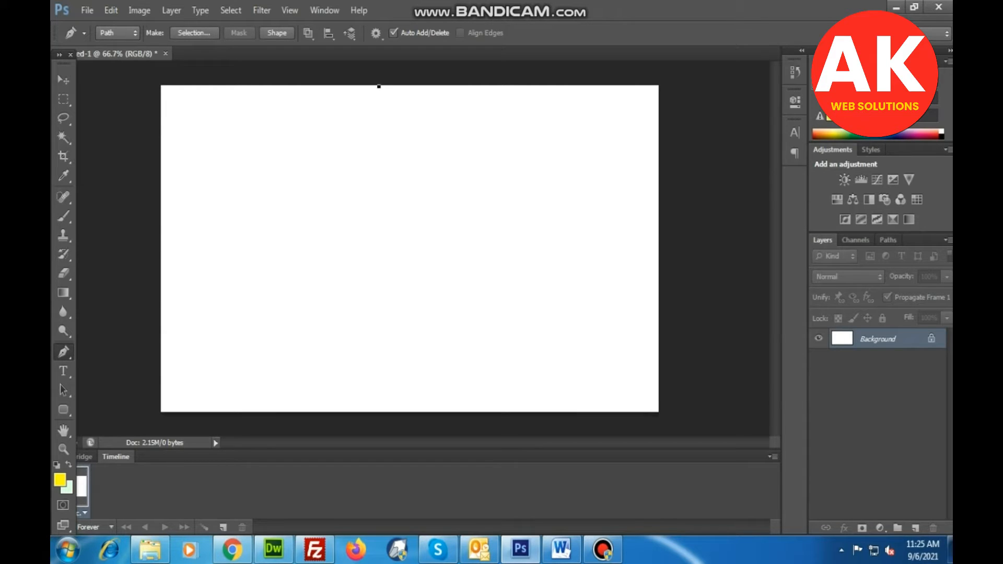
pyautogui.click(483, 413)
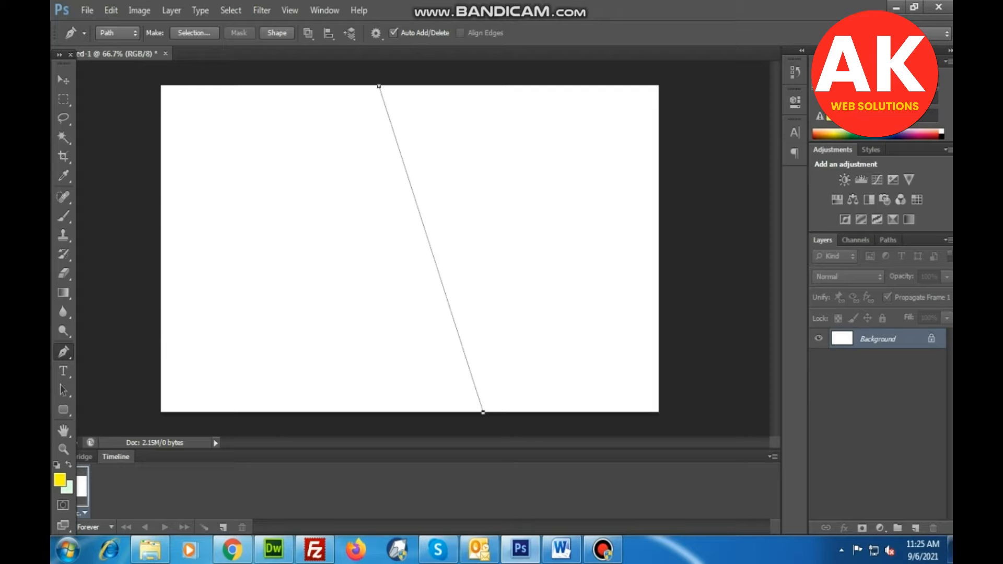
pyautogui.click(658, 411)
pyautogui.click(658, 84)
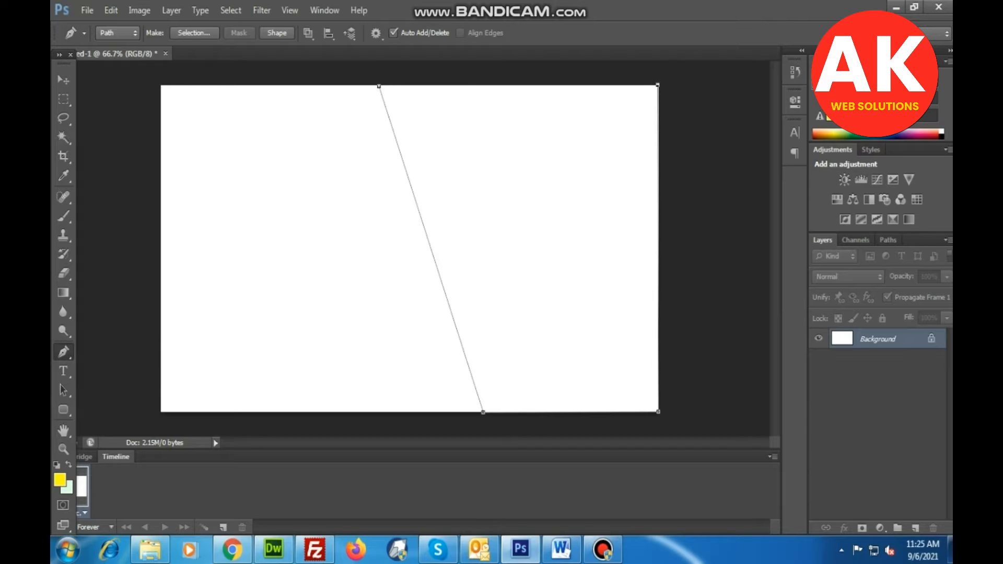
pyautogui.click(379, 86)
pyautogui.rightClick(490, 111)
pyautogui.click(537, 179)
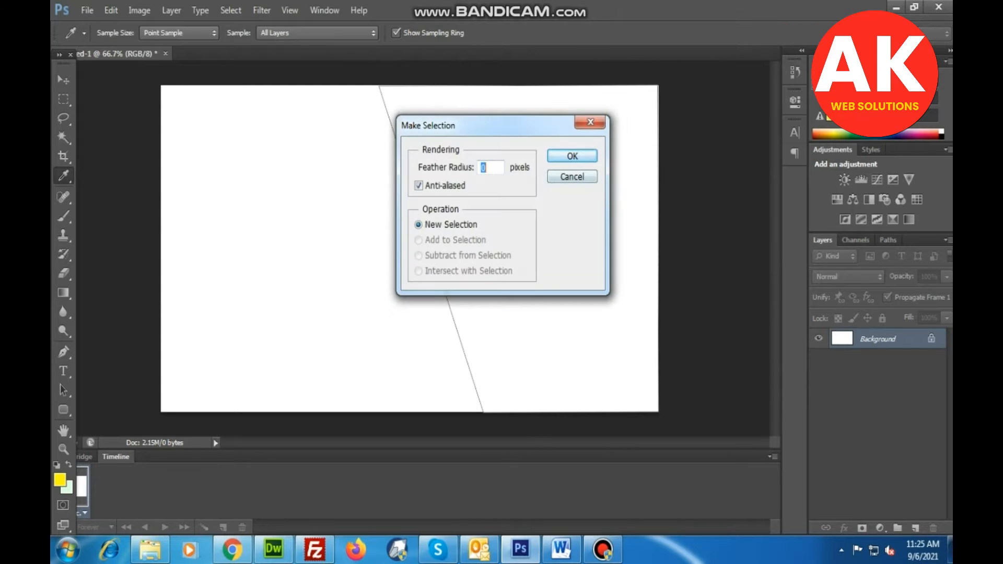
pyautogui.press('Return')
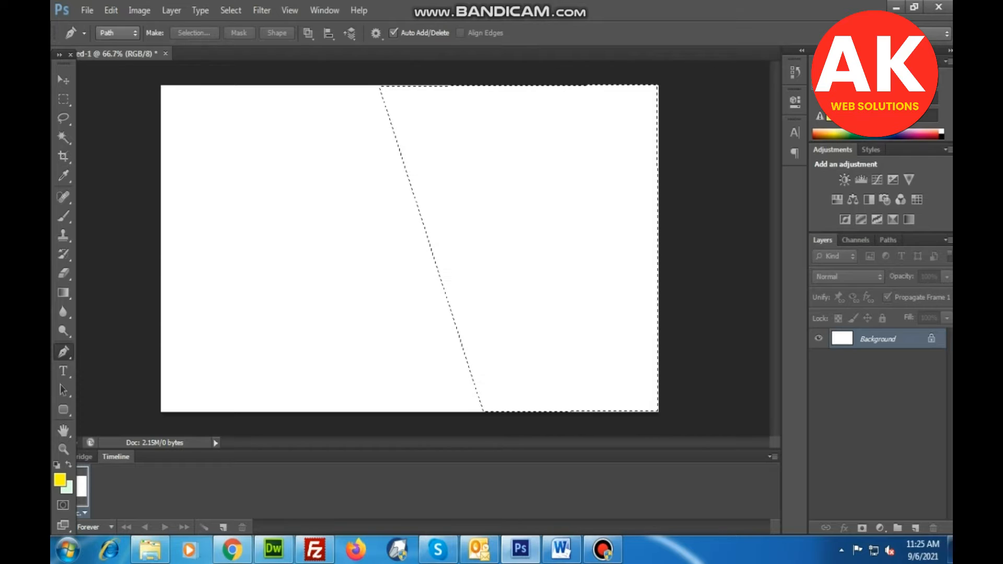
pyautogui.hotkey('alt', 'BackSpace')
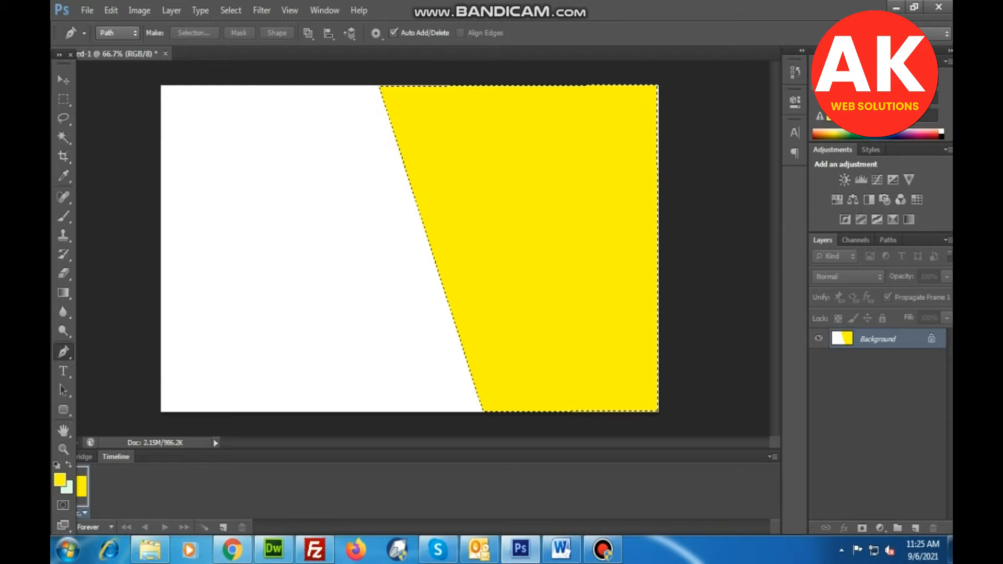
pyautogui.press('v')
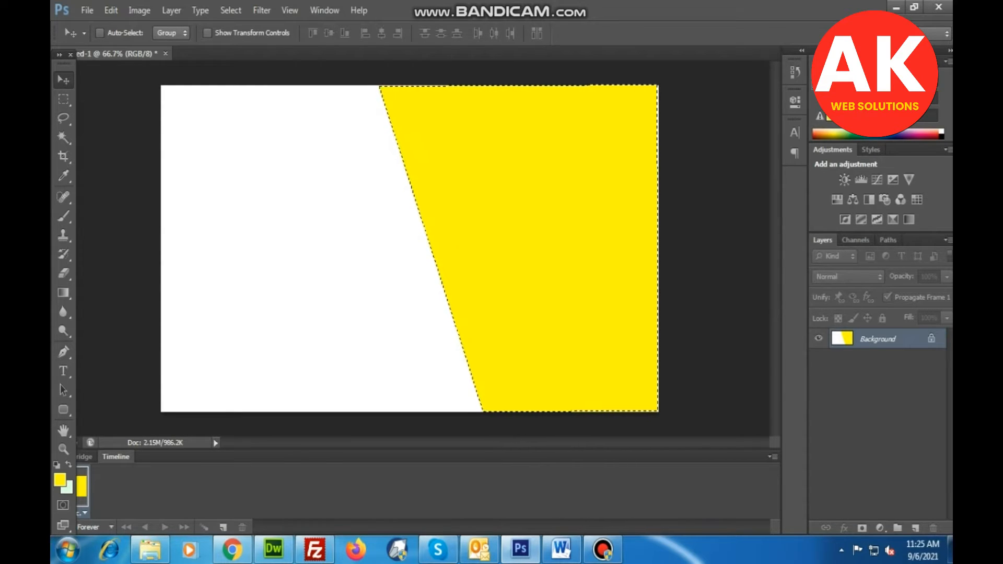
pyautogui.hotkey('ctrl', 'z')
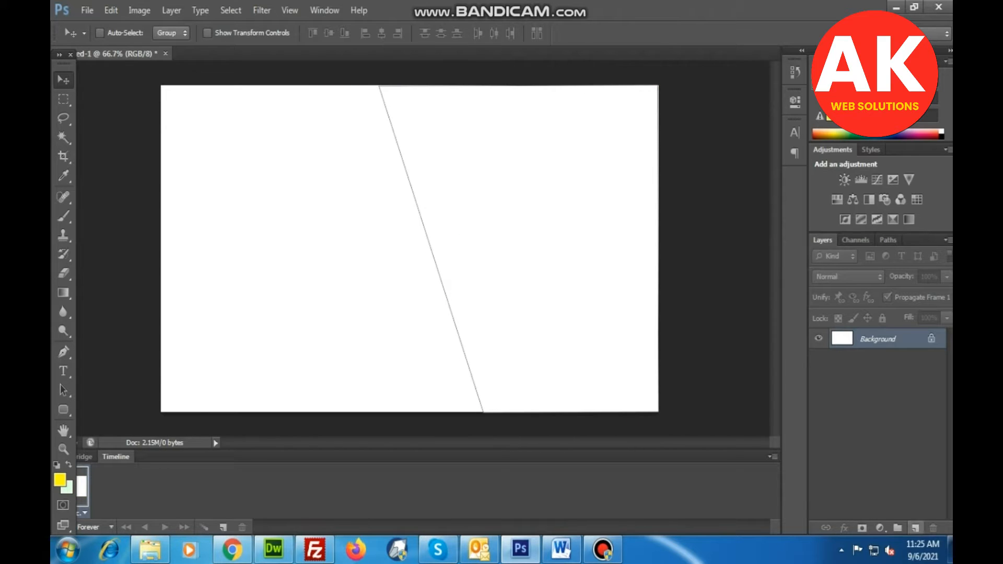
pyautogui.click(915, 527)
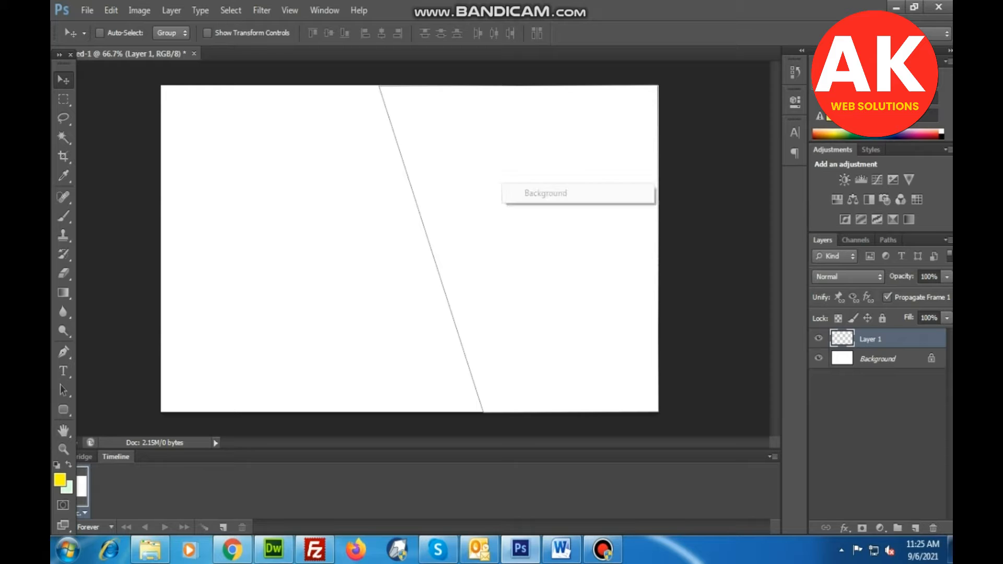
pyautogui.hotkey('ctrl', 'Return')
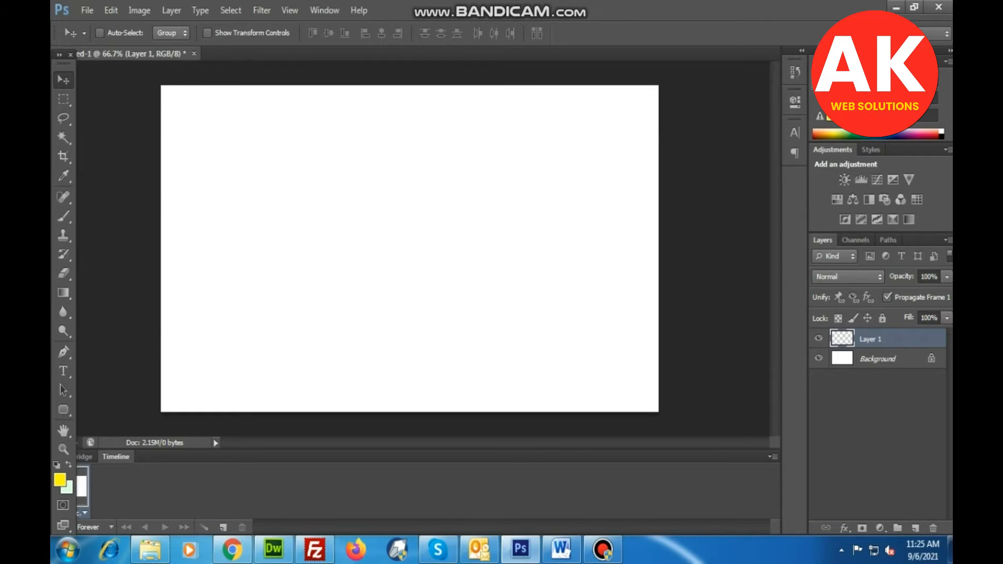
pyautogui.hotkey('ctrl', 'BackSpace')
pyautogui.hotkey('ctrl', 'alt', 'z')
pyautogui.hotkey('ctrl', 'alt', 'z')
pyautogui.hotkey('ctrl', 'alt', 'z')
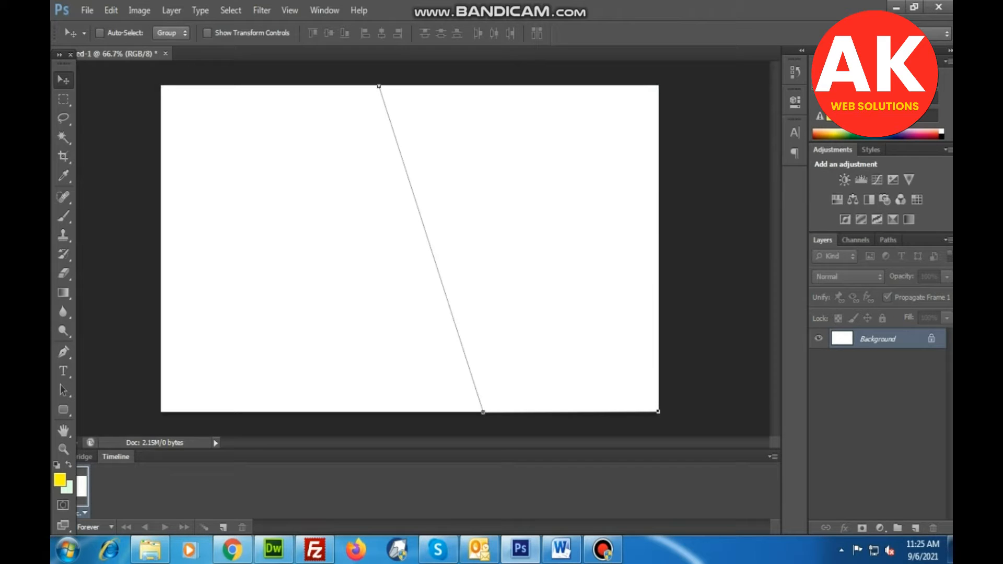
# Add a new layer and close the slanted Pen path around the canvas's two right-hand corners.
pyautogui.press('p')
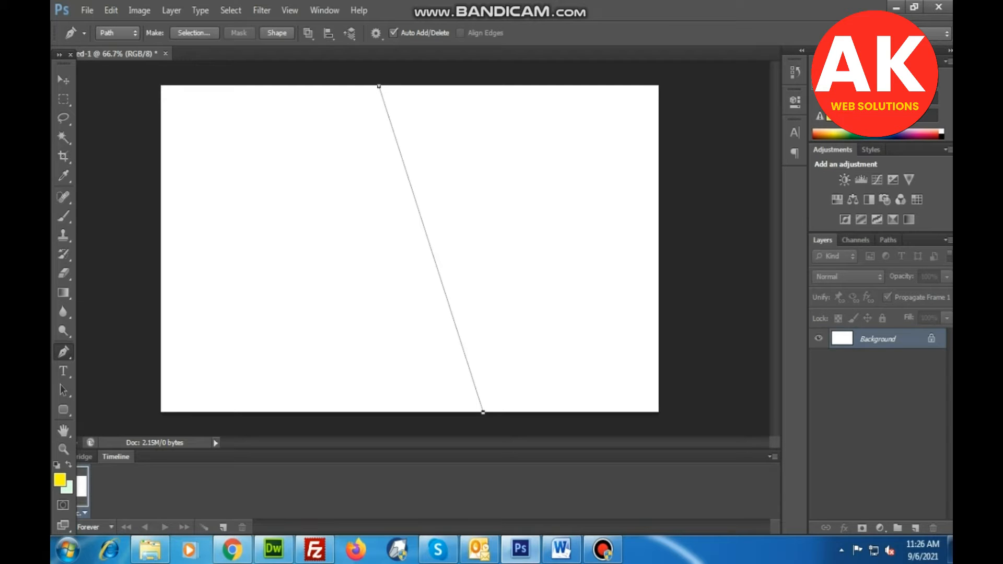
pyautogui.click(915, 528)
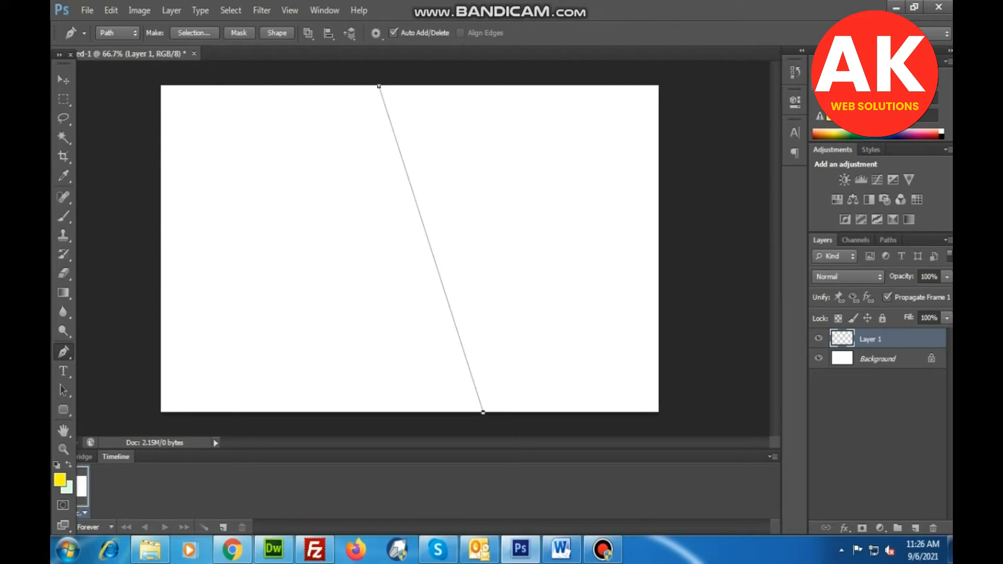
pyautogui.click(659, 414)
pyautogui.click(658, 85)
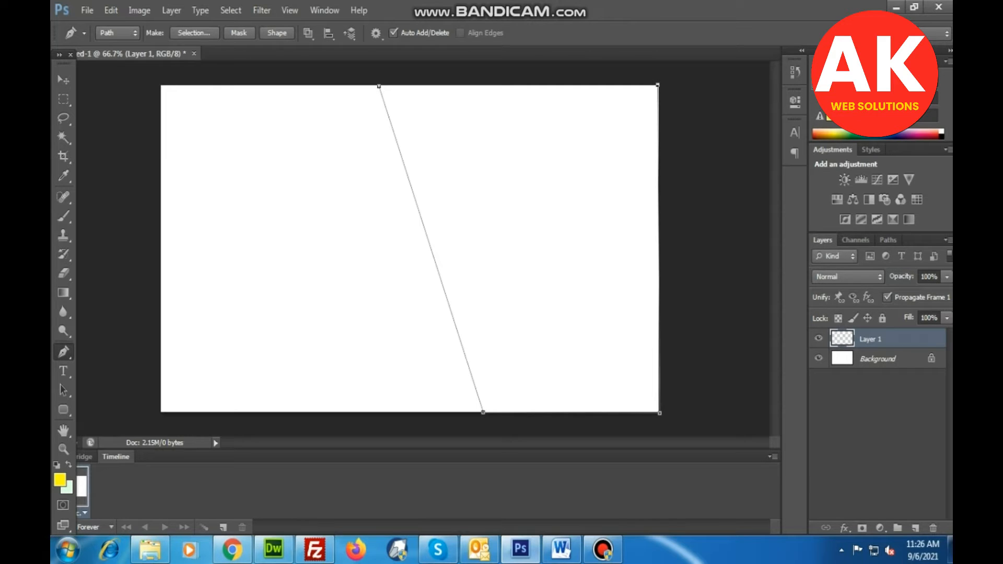
pyautogui.click(379, 86)
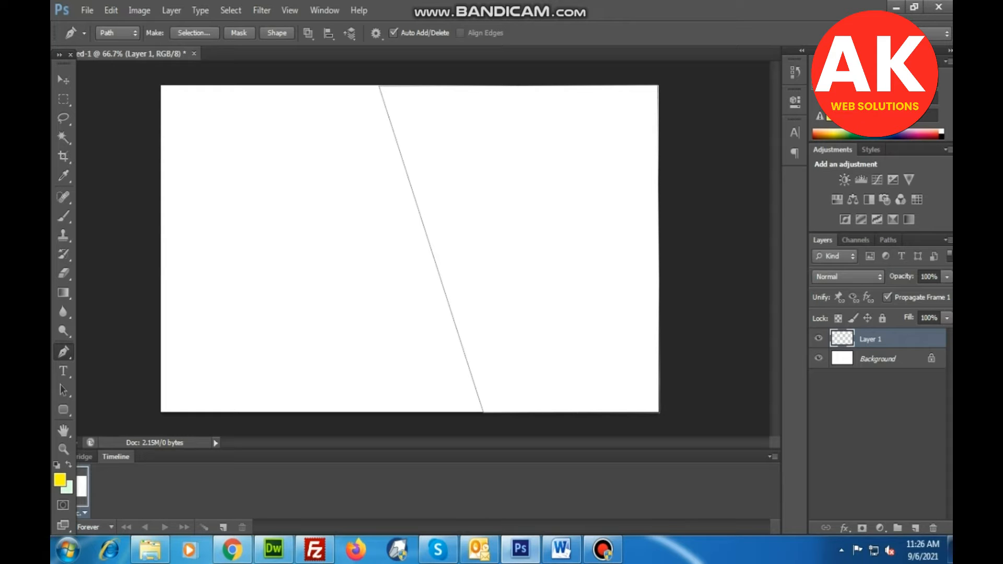
# Convert the closed path into a selection and fill it with the yellow foreground color on the new layer.
pyautogui.rightClick(534, 220)
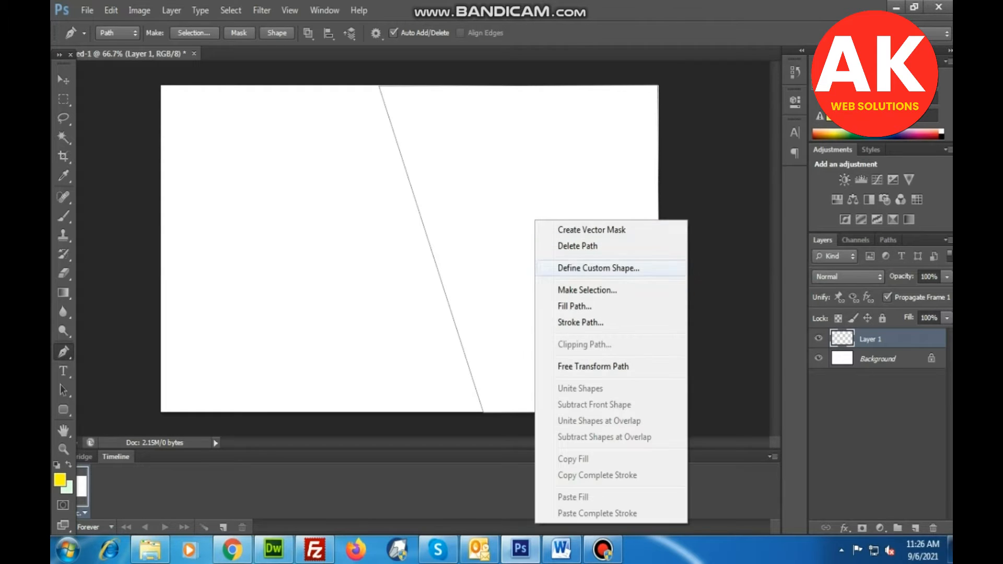
pyautogui.click(585, 287)
pyautogui.press('Return')
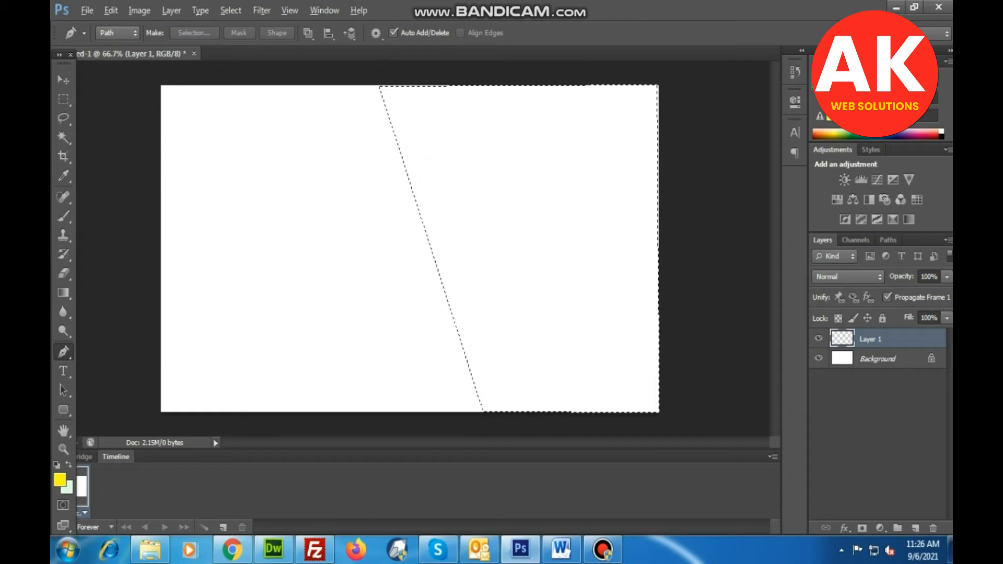
pyautogui.hotkey('alt', 'BackSpace')
pyautogui.press('v')
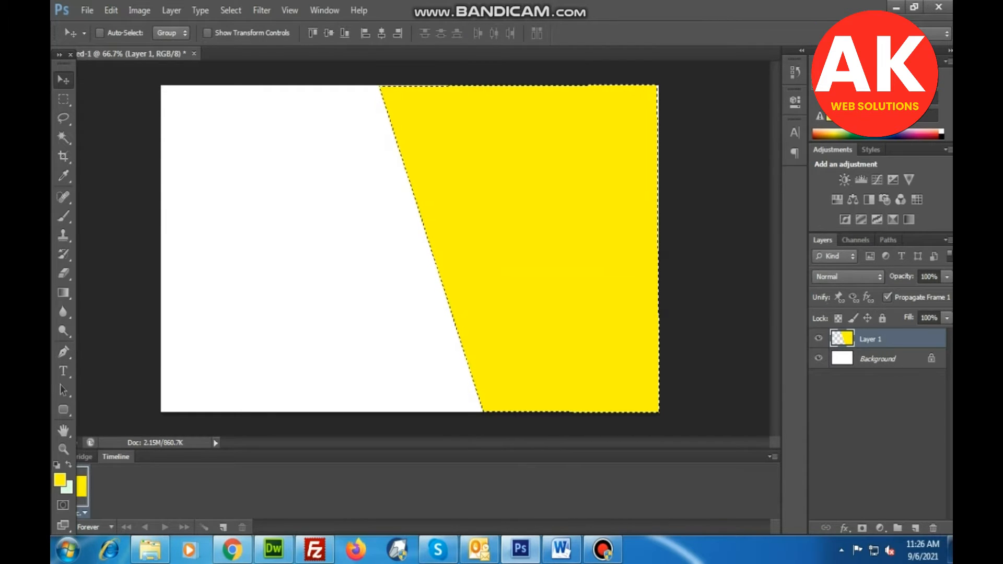
# Set the background color to 000 and try filling the selected area of the Background layer with black and with yellow.
pyautogui.hotkey('alt', '[')
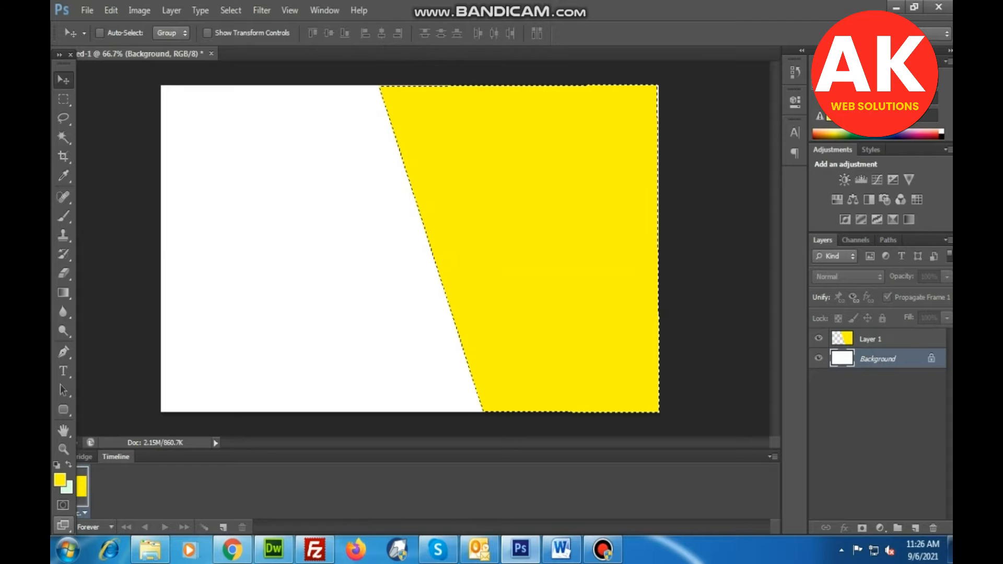
pyautogui.click(68, 488)
pyautogui.doubleClick(744, 377)
pyautogui.write('000')
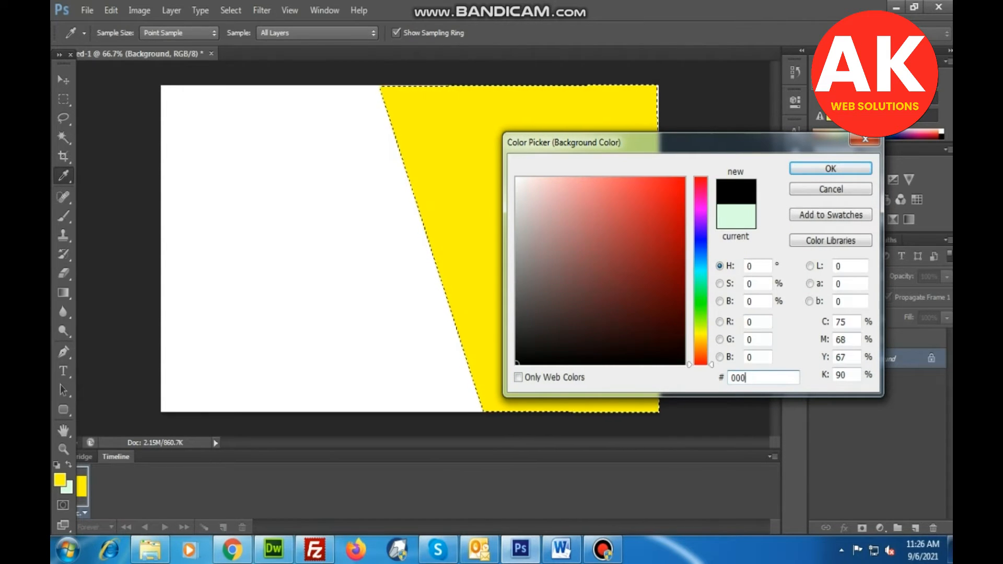
pyautogui.press('Return')
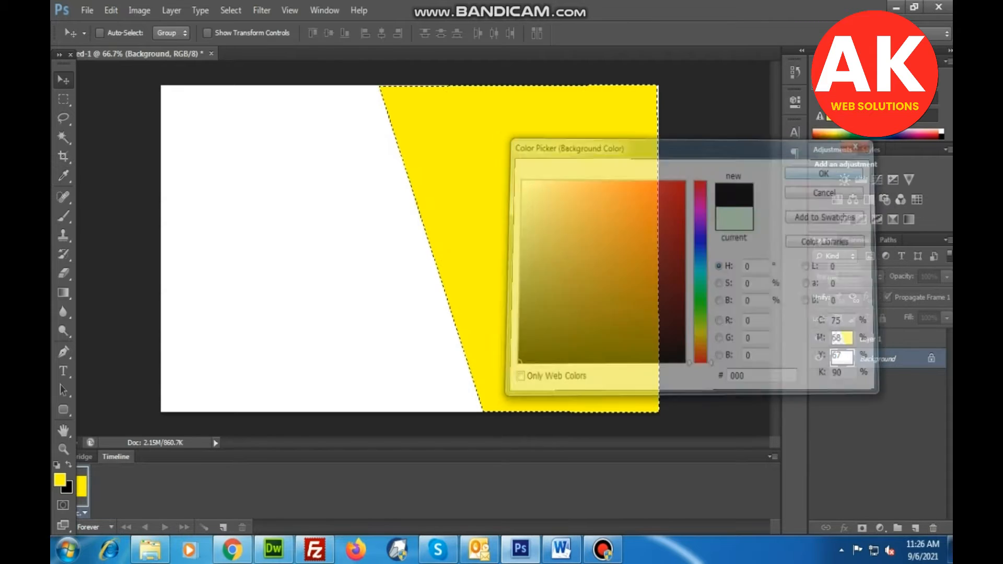
pyautogui.hotkey('ctrl', 'BackSpace')
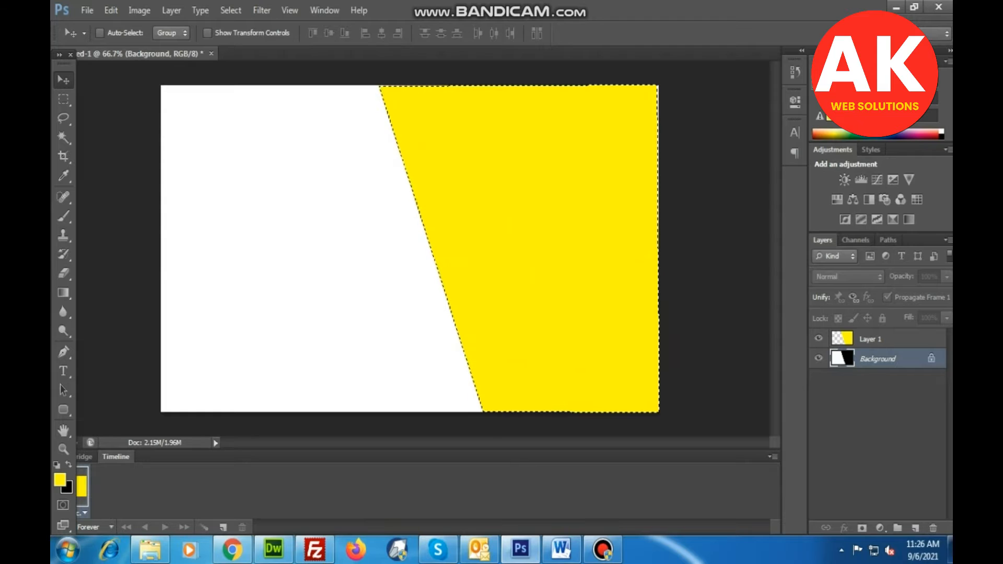
pyautogui.hotkey('alt', 'BackSpace')
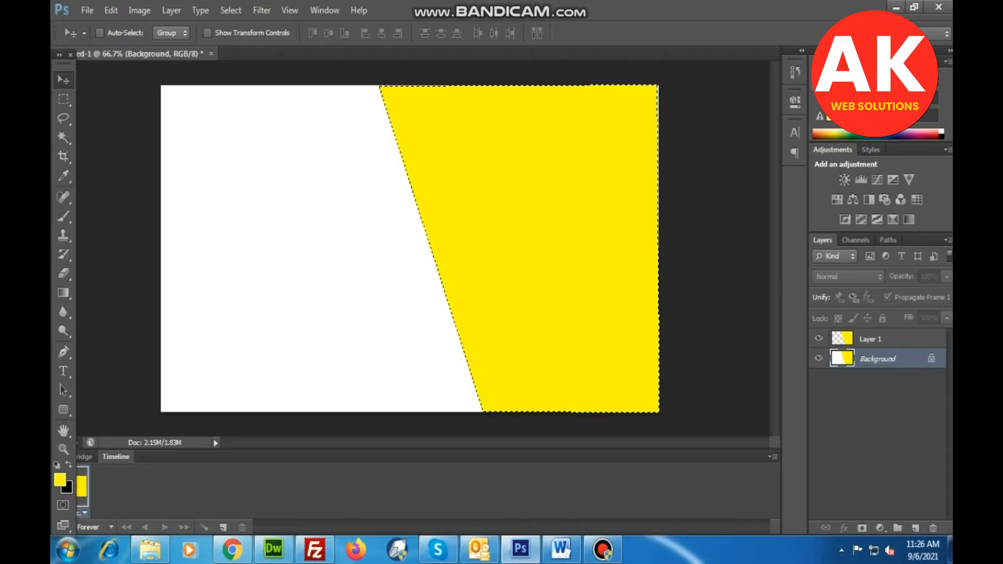
# Hide the Background layer and fill the selection with yellow on another new layer.
pyautogui.click(818, 358)
pyautogui.click(915, 528)
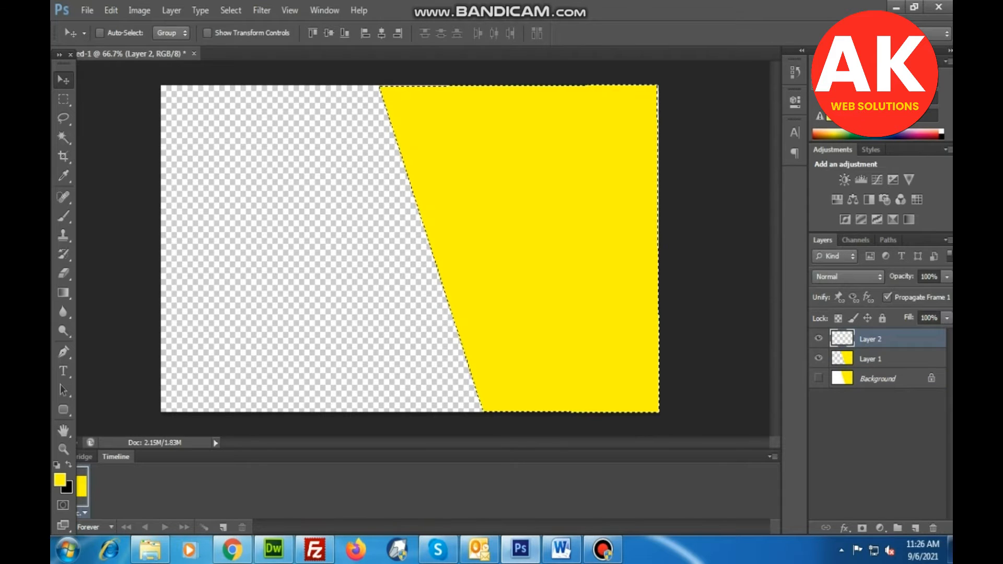
pyautogui.hotkey('alt', 'BackSpace')
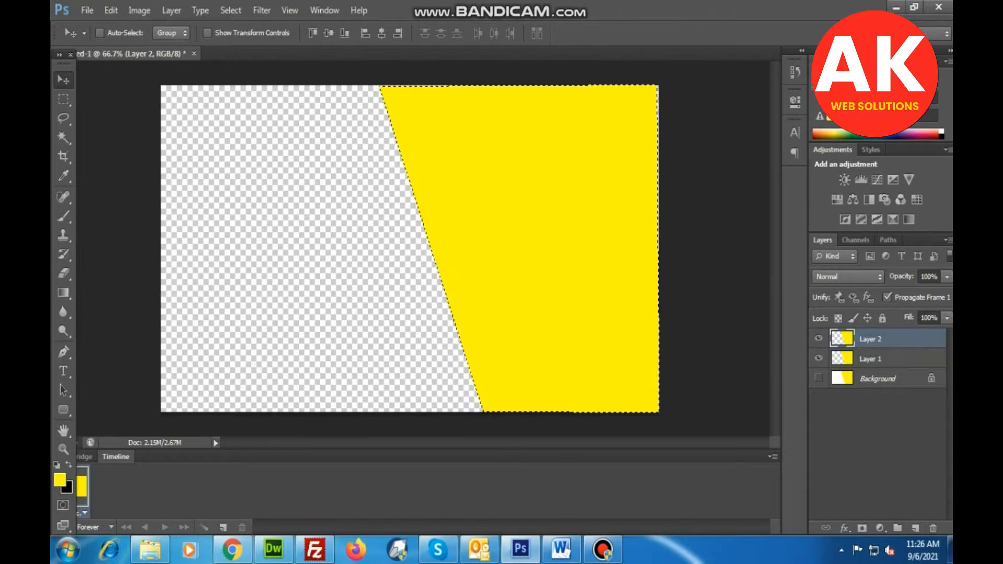
# Clear the yellow fill from Layer 1, remove the selection, and delete Layer 1.
pyautogui.hotkey('alt', '[')
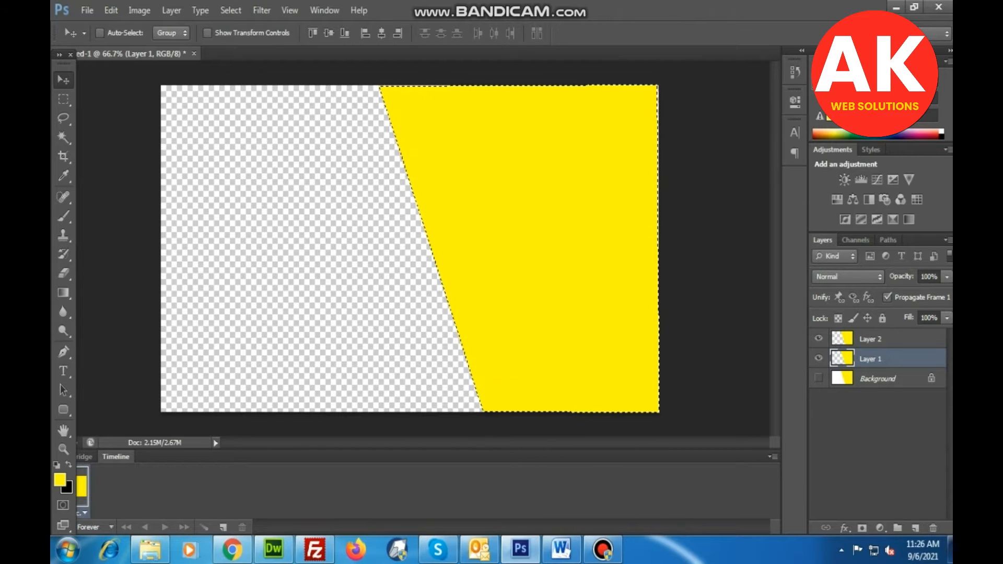
pyautogui.press('Delete')
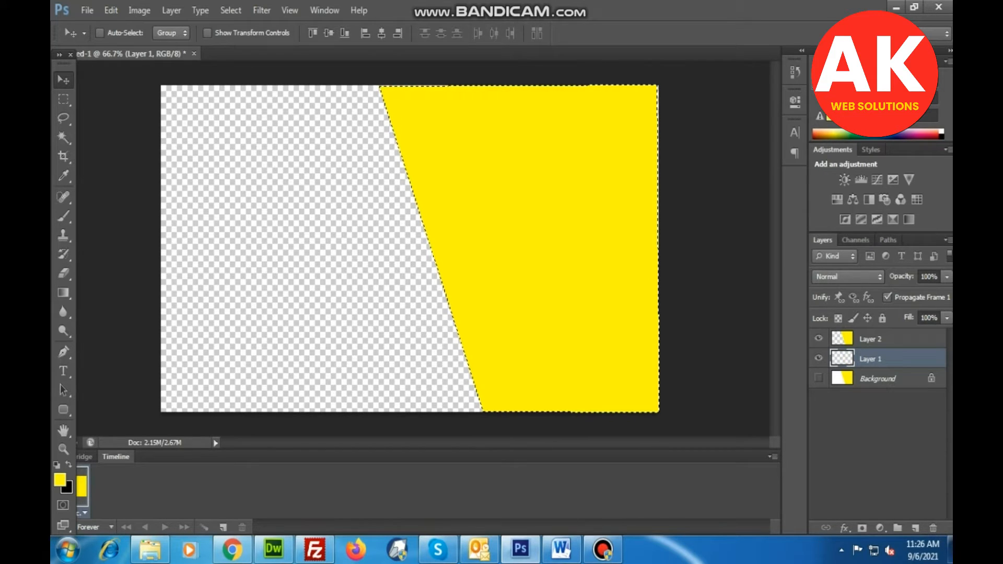
pyautogui.hotkey('ctrl', 'd')
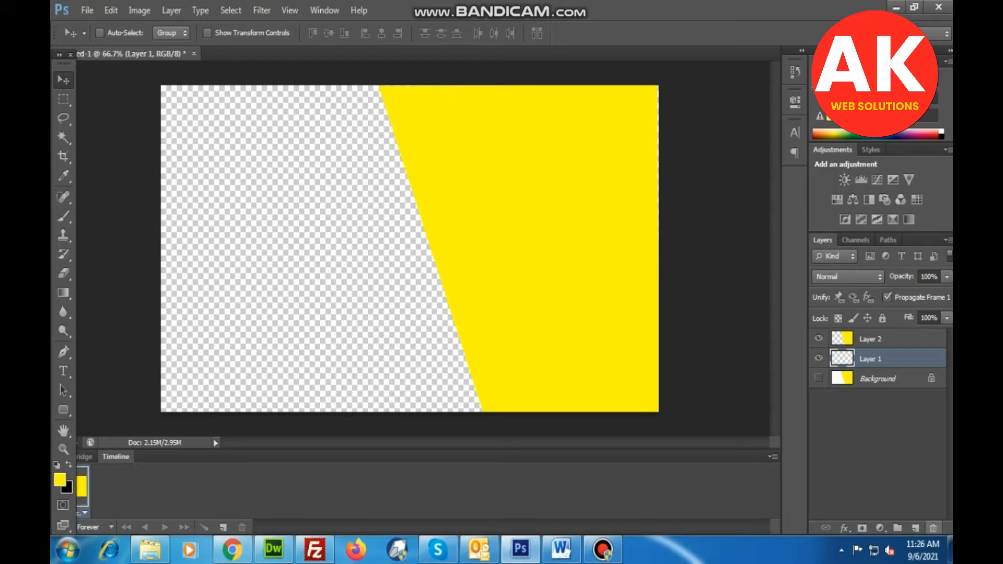
pyautogui.click(933, 527)
pyautogui.press('Return')
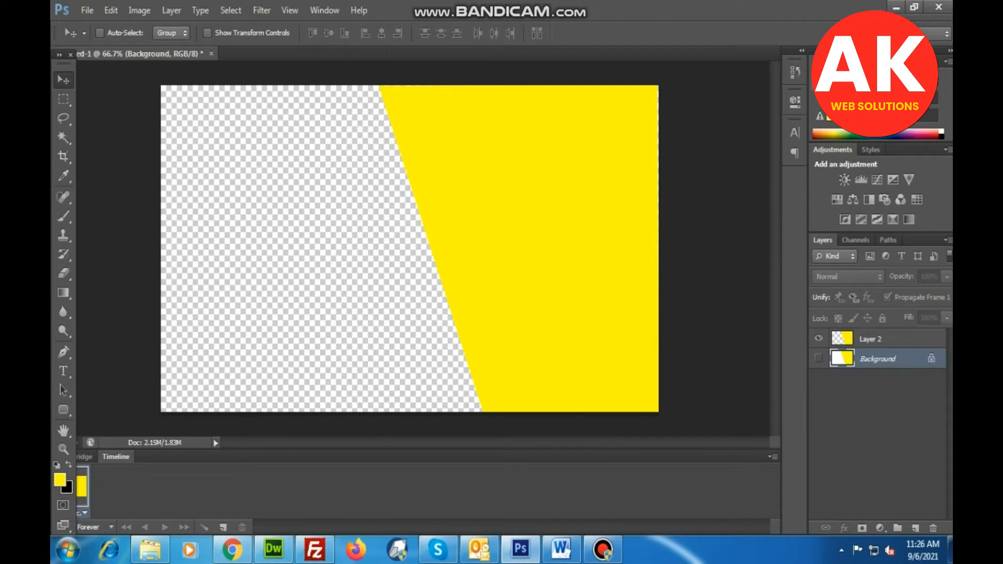
# Convert the Background into a regular layer named Layer 0 and fill its entire area with black.
pyautogui.doubleClick(879, 359)
pyautogui.press('Return')
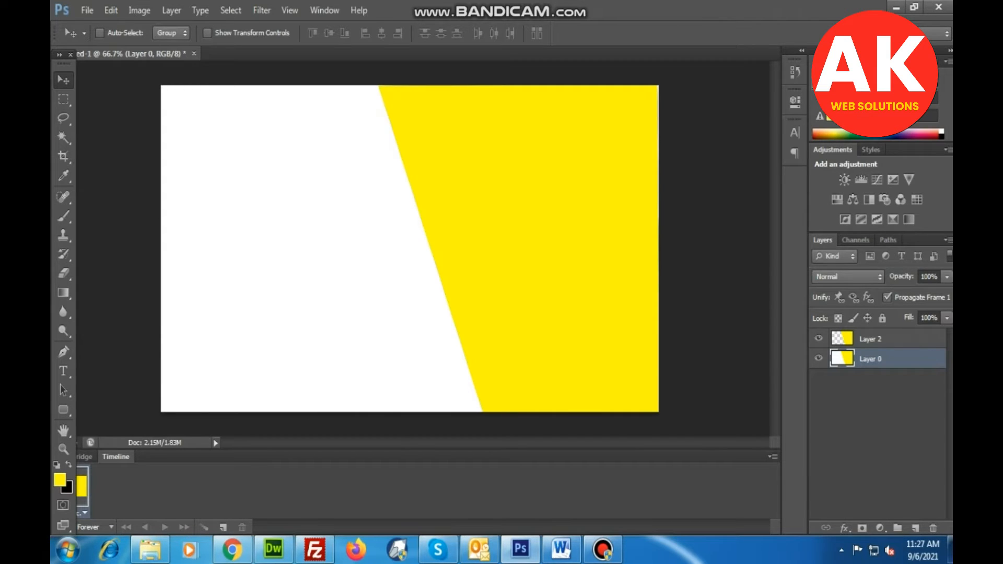
pyautogui.keyDown('ctrl'); pyautogui.click(842, 359); pyautogui.keyUp('ctrl')
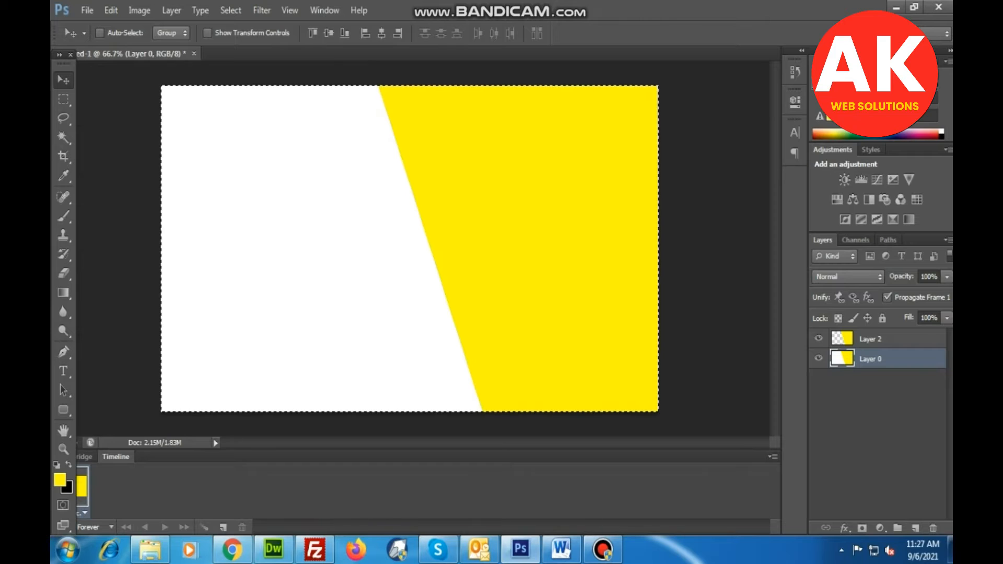
pyautogui.hotkey('ctrl', 'BackSpace')
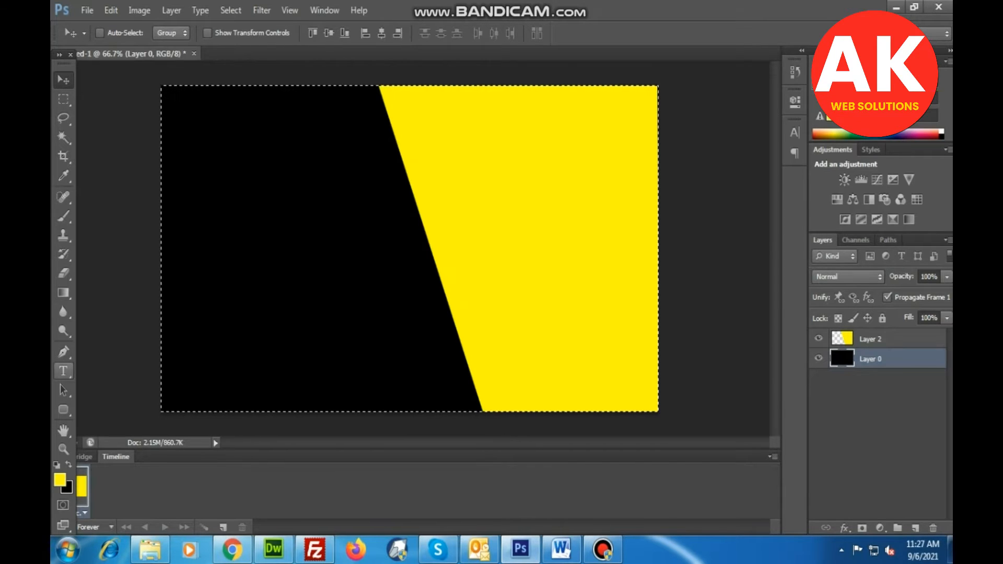
# Browse the image and PSD files in a subfolder of All-ftp on drive F without opening any of them.
pyautogui.press('t')
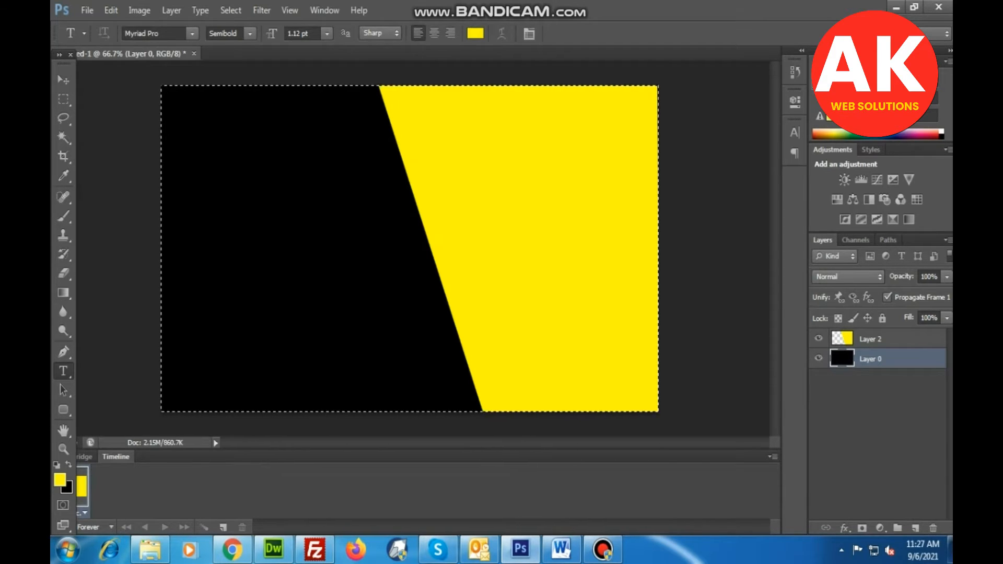
pyautogui.hotkey('alt', 'f')
pyautogui.press('Down')
pyautogui.press('Down')
pyautogui.press('Up')
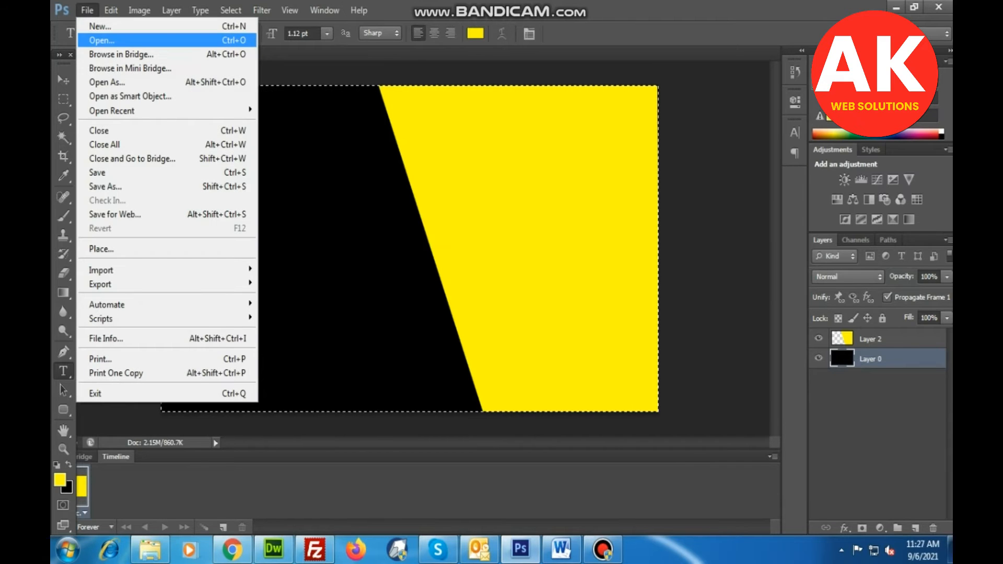
pyautogui.press('Return')
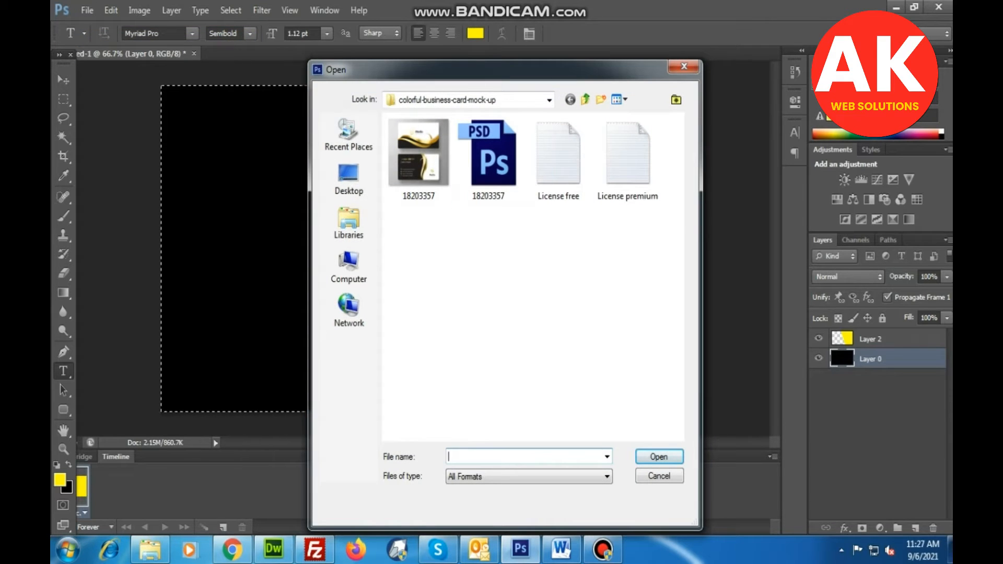
pyautogui.click(585, 99)
pyautogui.click(585, 99)
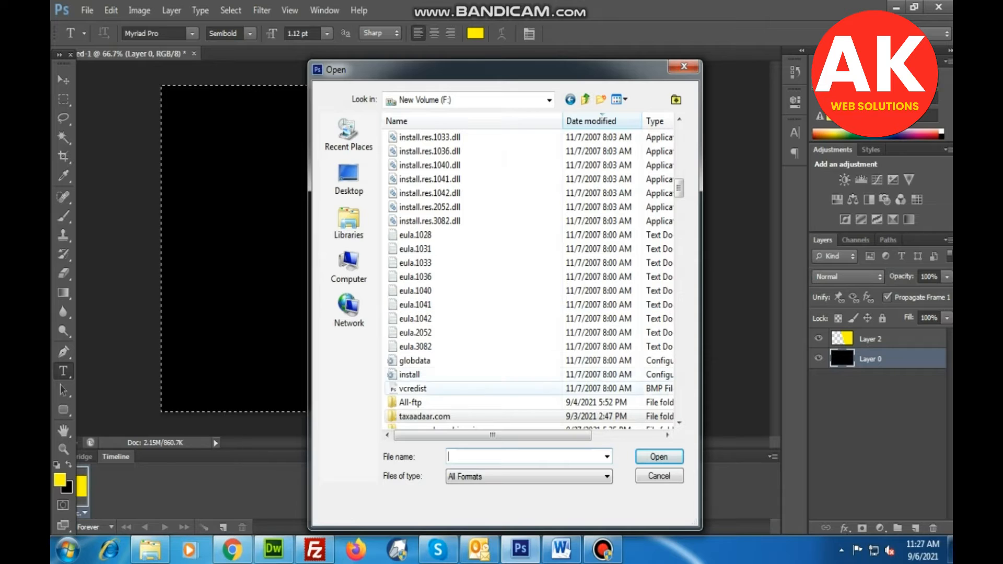
pyautogui.doubleClick(415, 399)
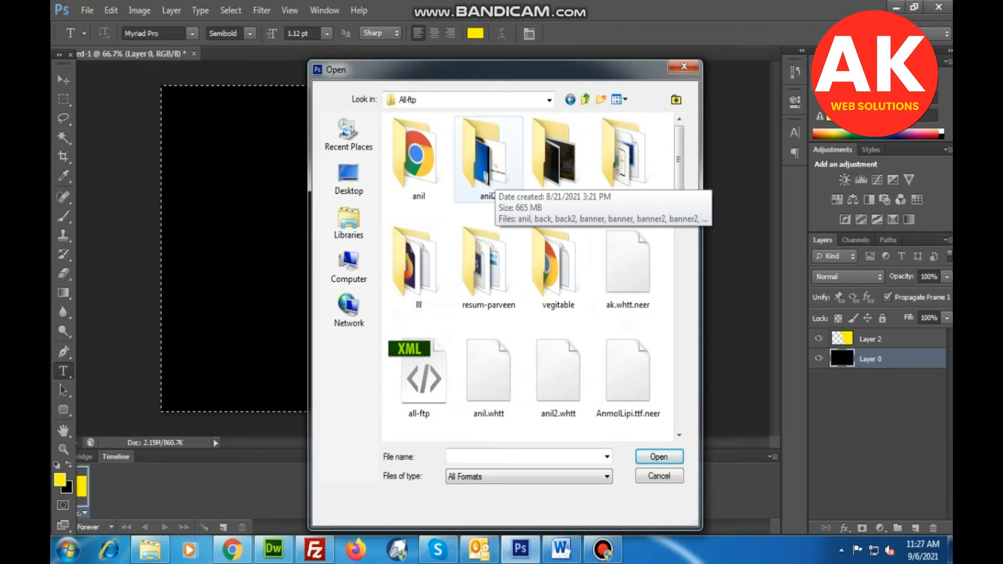
pyautogui.doubleClick(492, 167)
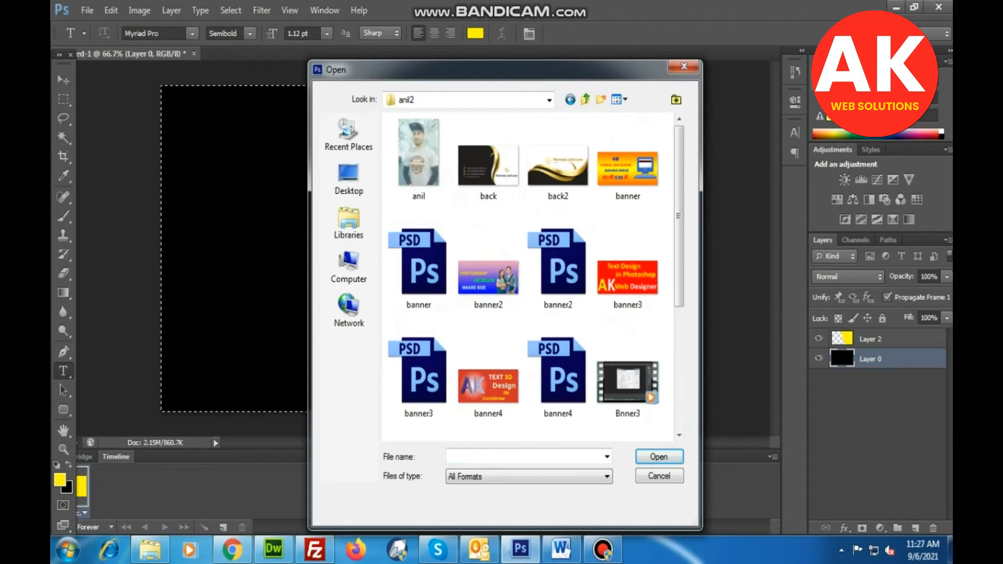
pyautogui.scroll(-3, 501, 236)
pyautogui.scroll(3, 520, 238)
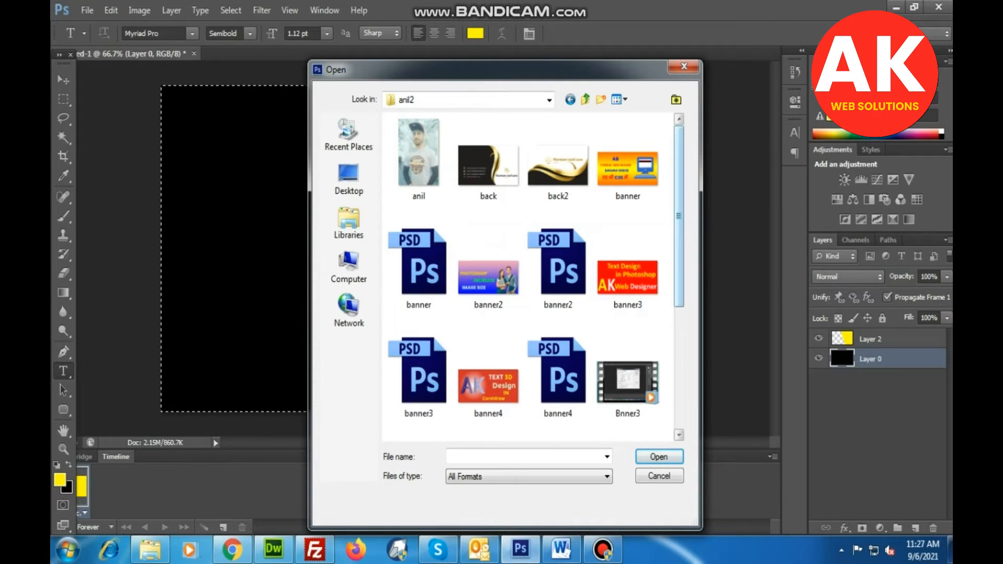
pyautogui.scroll(-5, 536, 277)
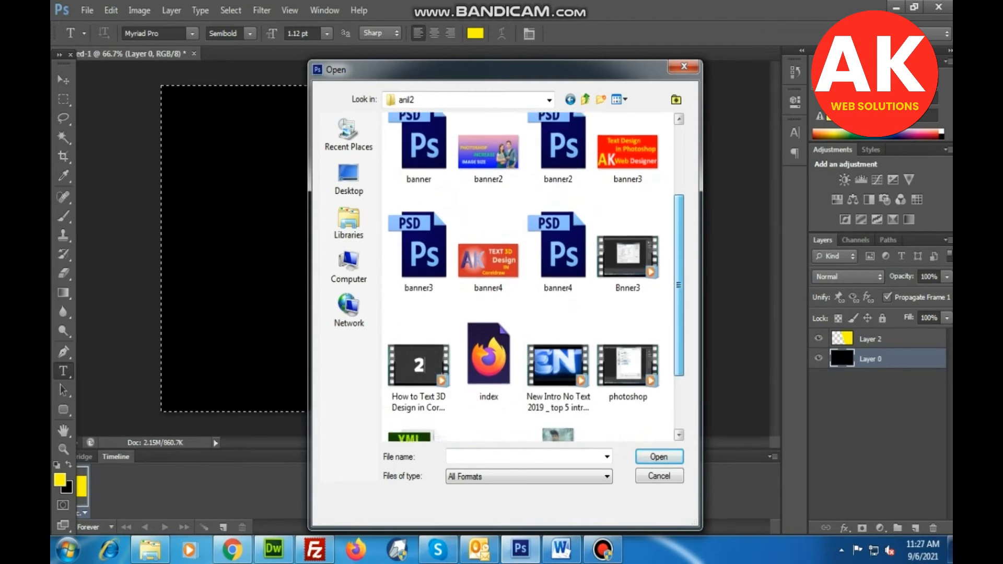
pyautogui.scroll(-2, 536, 277)
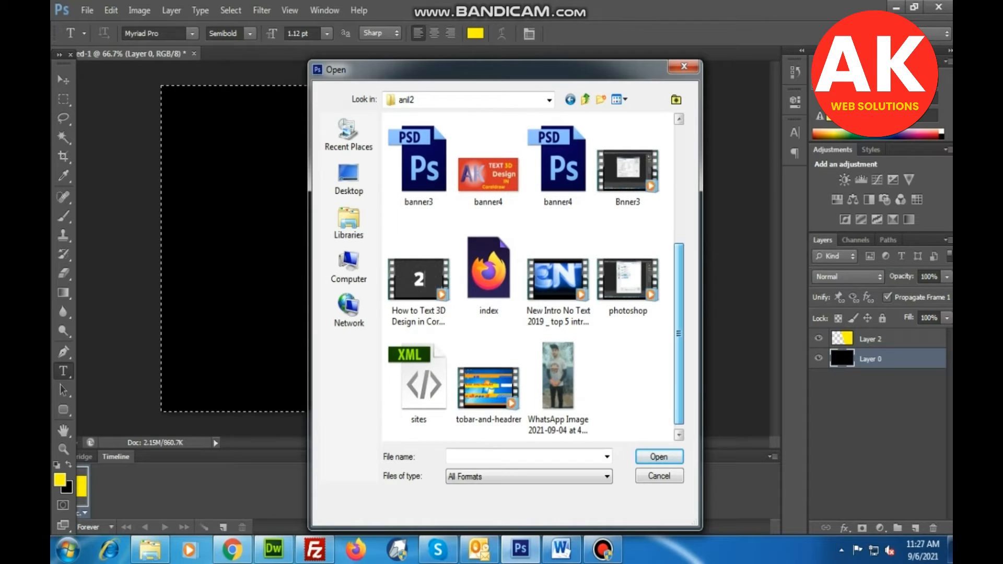
pyautogui.scroll(-1, 536, 275)
pyautogui.scroll(8, 536, 277)
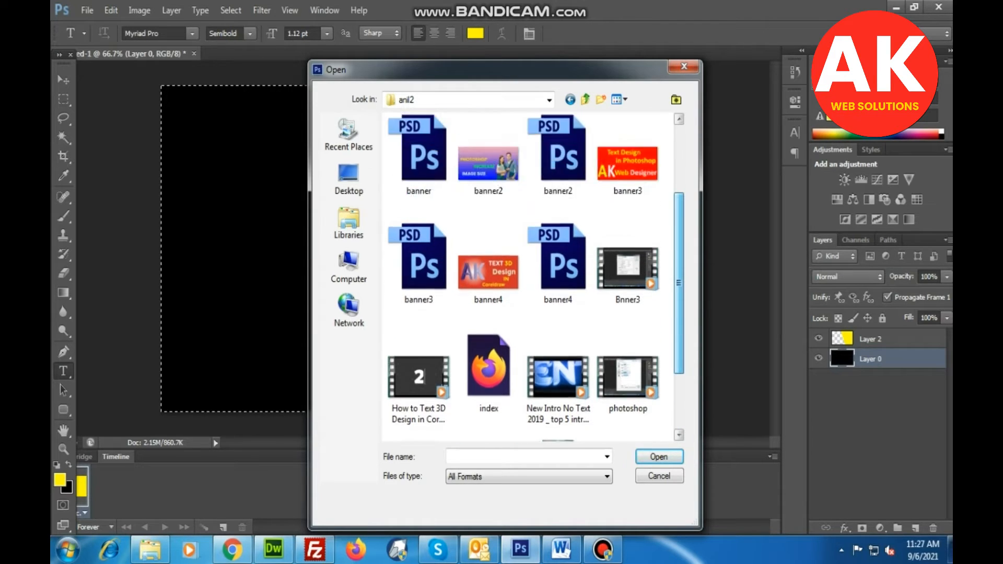
pyautogui.click(659, 476)
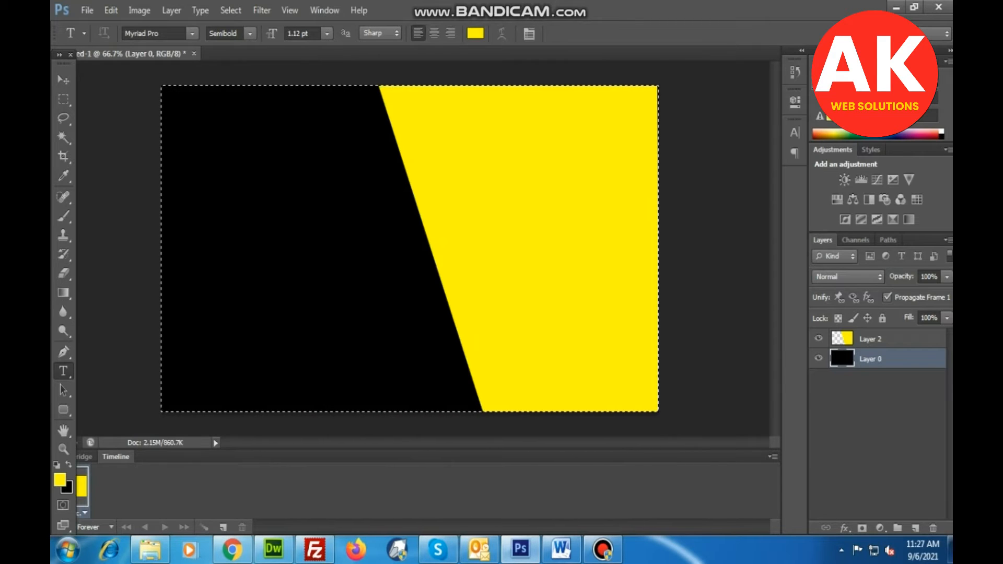
# Add yellow text reading LOGO on the upper part of the black area and set its size to 72 pt.
pyautogui.click(221, 123)
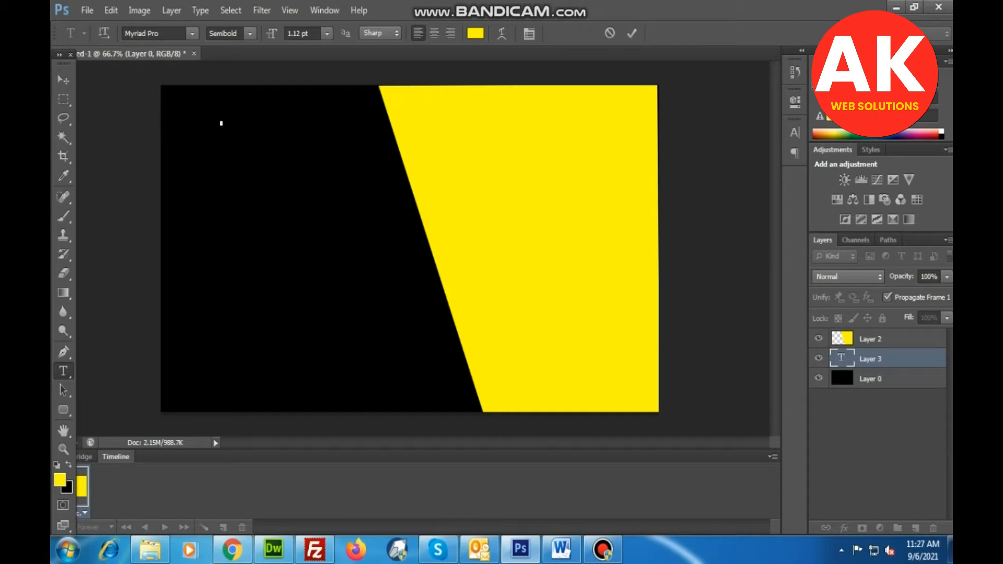
pyautogui.click(883, 379)
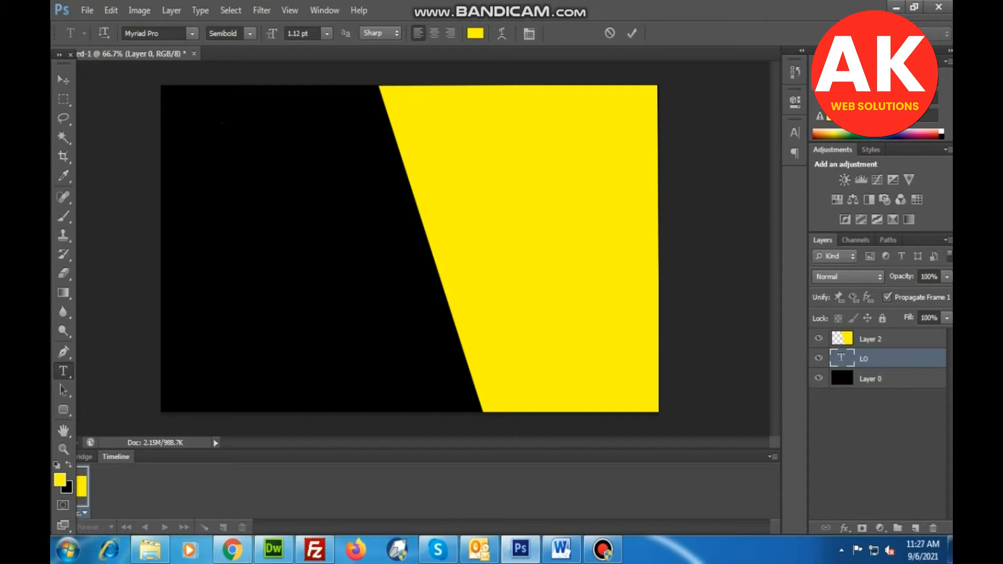
pyautogui.click(223, 137)
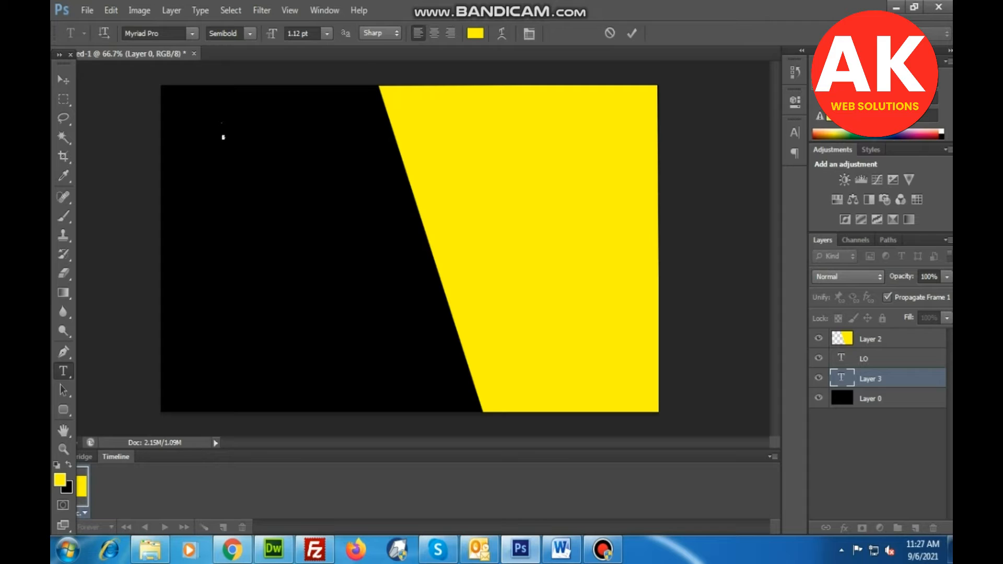
pyautogui.click(327, 33)
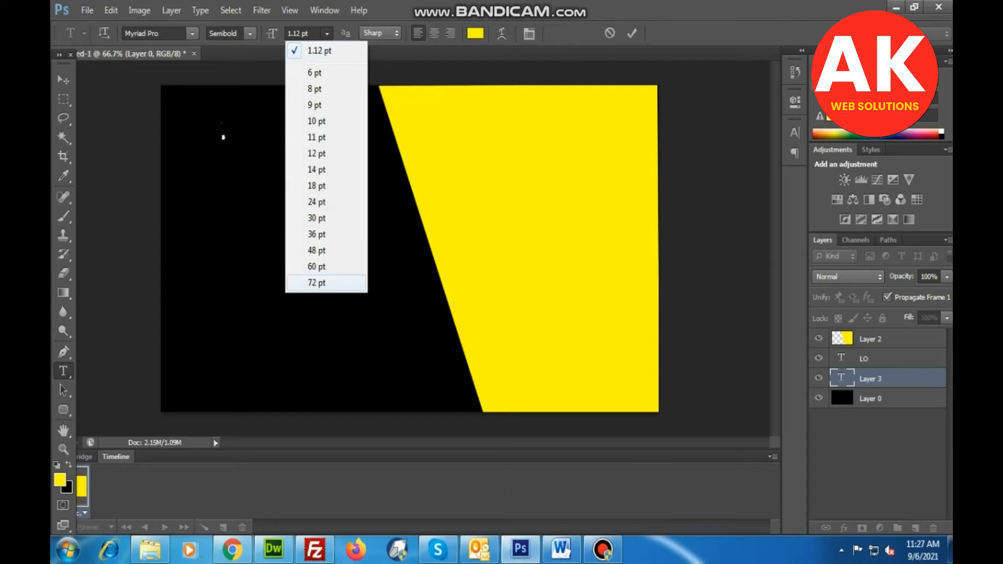
pyautogui.click(300, 283)
pyautogui.click(223, 137)
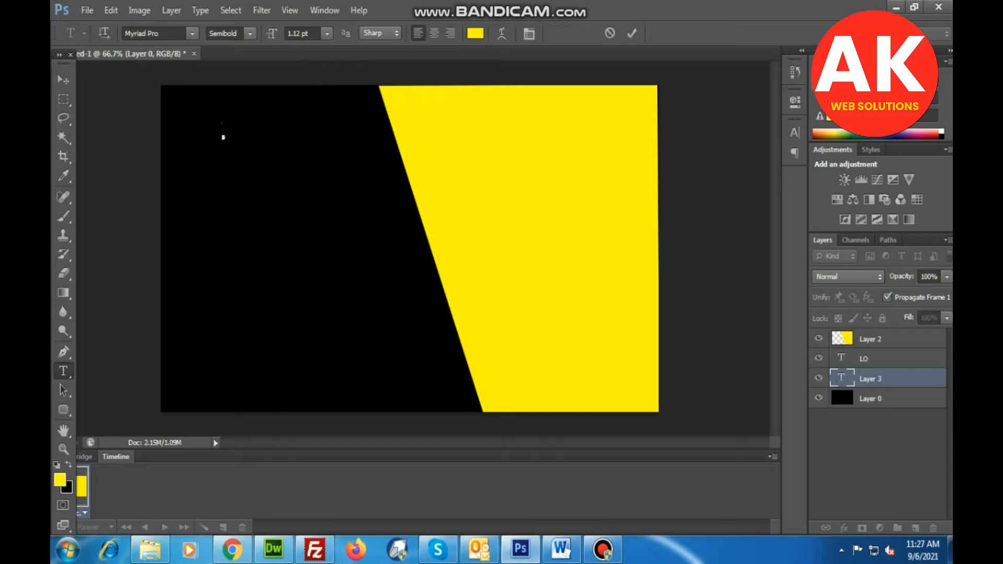
pyautogui.click(327, 33)
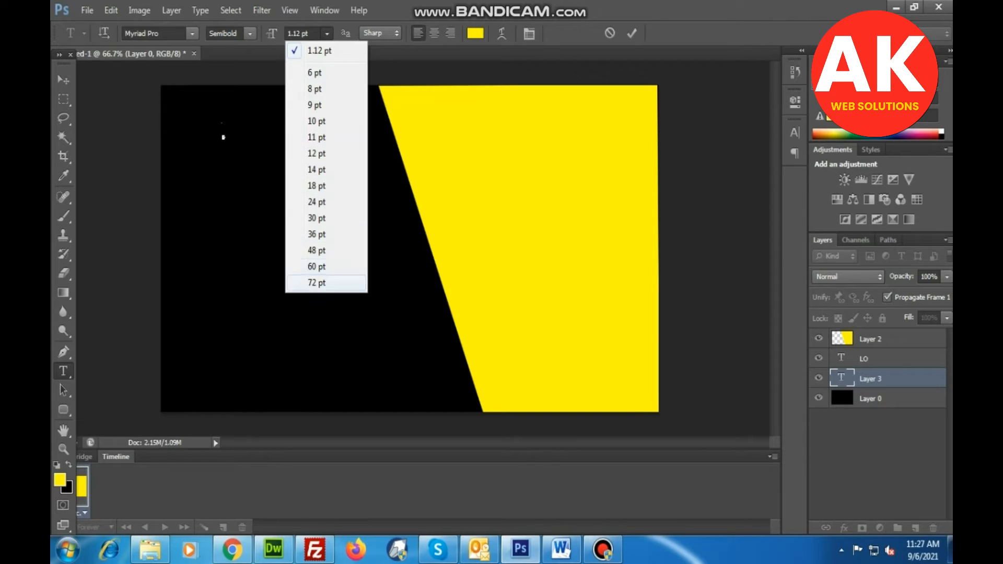
pyautogui.click(314, 283)
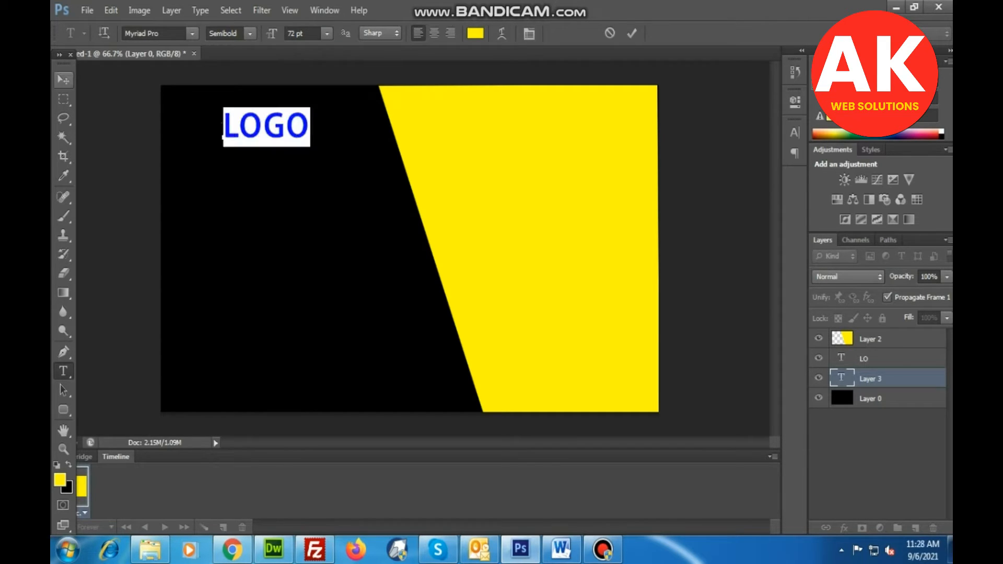
# Move the LOGO text slightly lower and to the right within the black area.
pyautogui.click(63, 80)
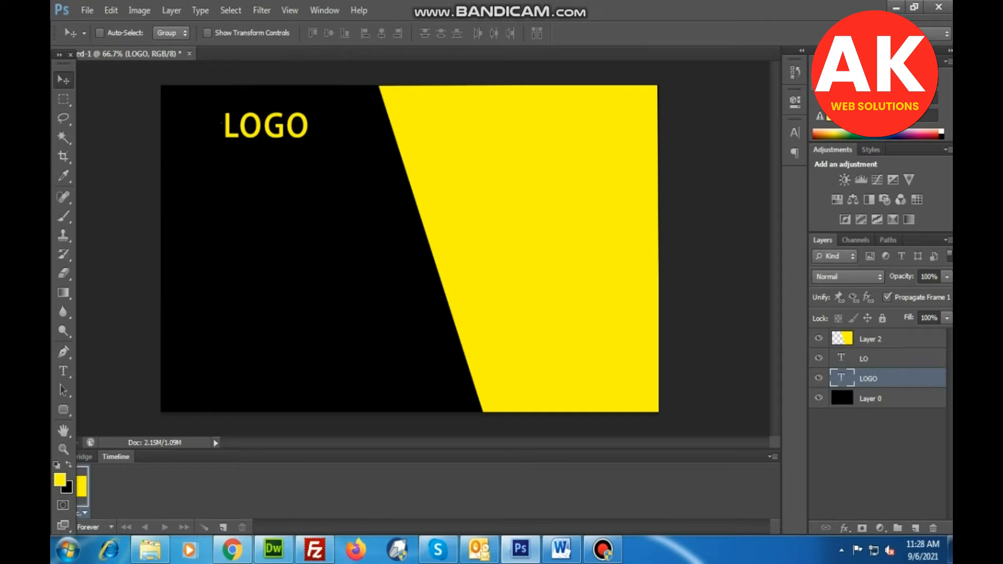
pyautogui.moveTo(282, 118); pyautogui.dragTo(284, 138)
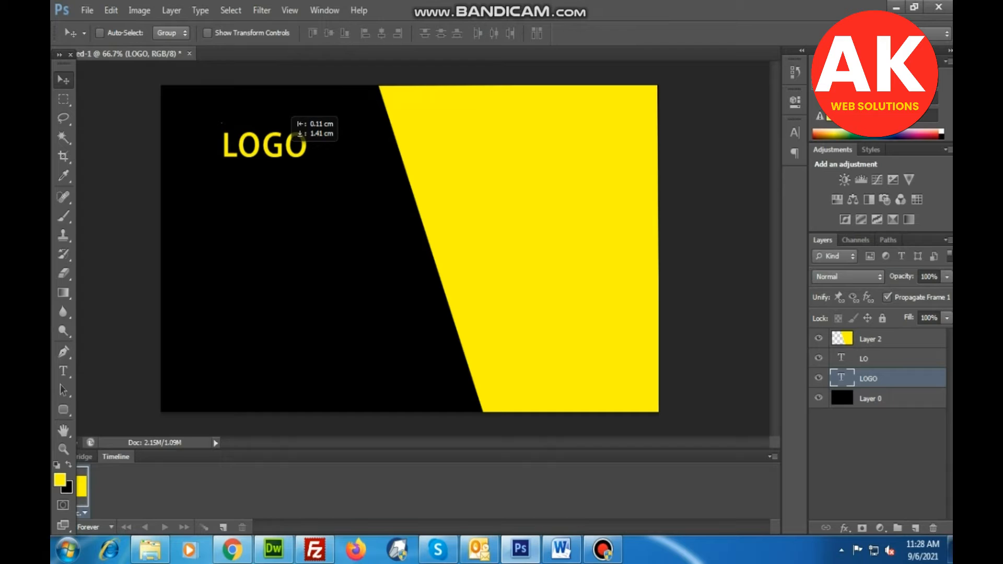
pyautogui.moveTo(283, 137); pyautogui.dragTo(291, 144)
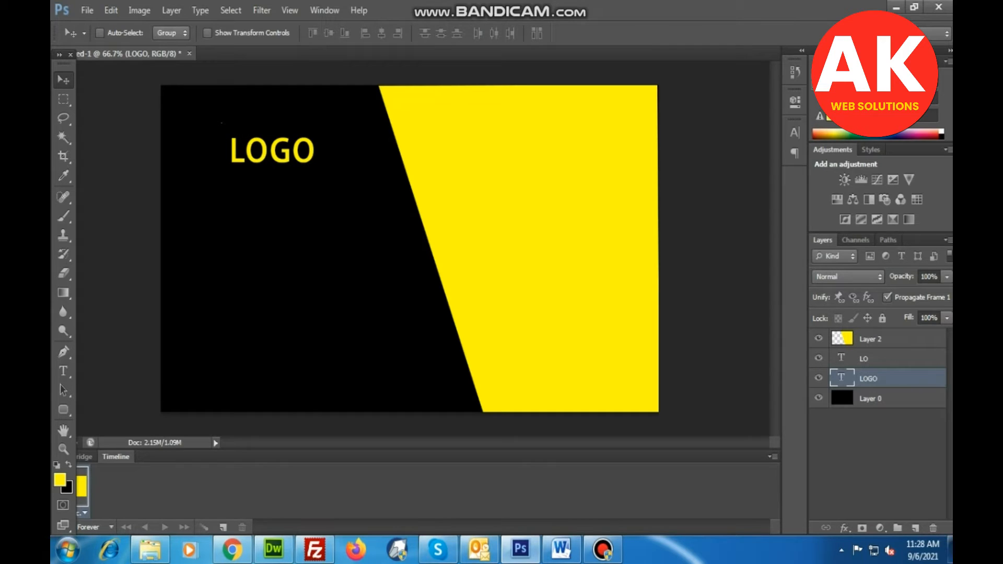
# Add an 18 pt text line below LOGO in the black area with the label "Phone :" followed by the phone number.
pyautogui.press('t')
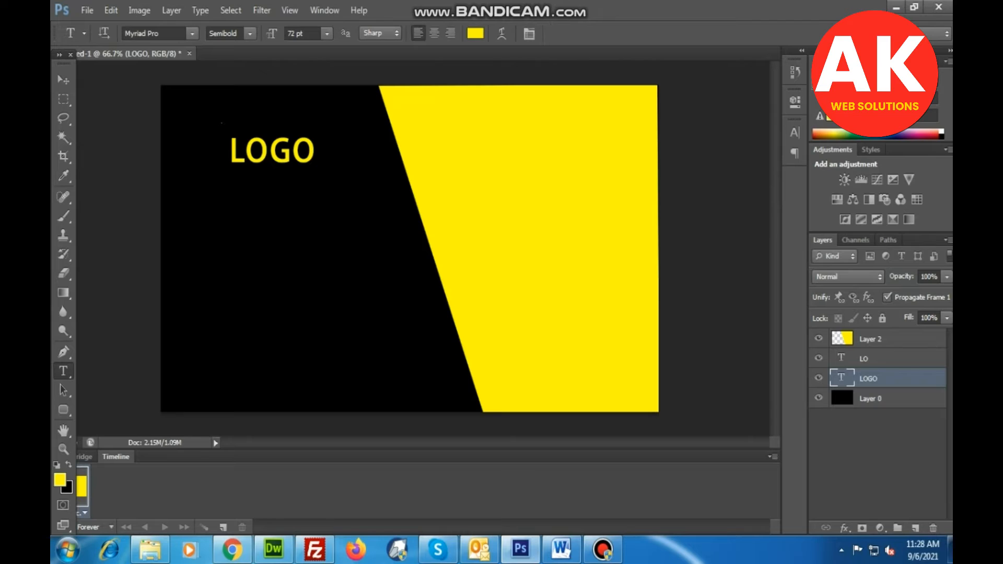
pyautogui.click(197, 280)
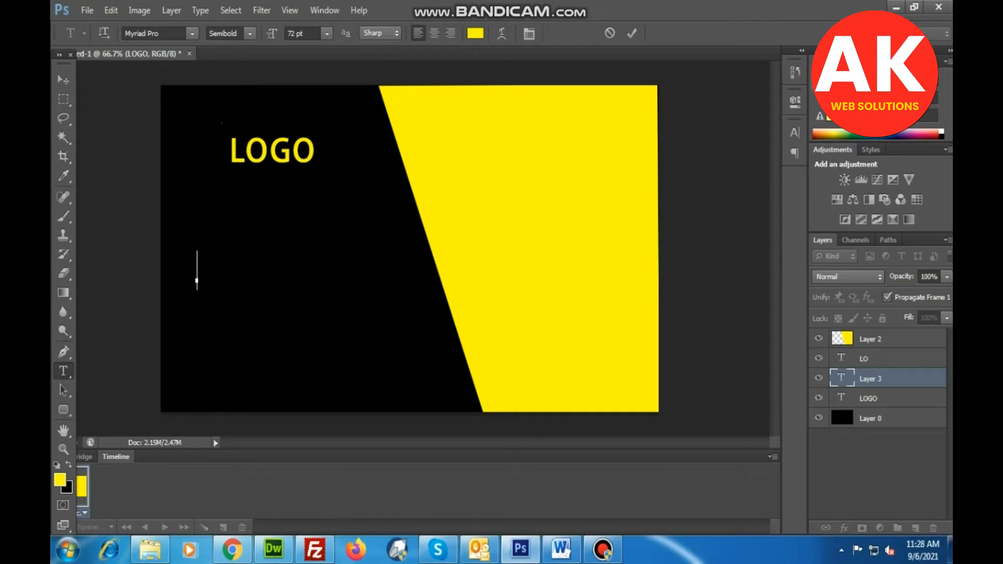
pyautogui.click(327, 33)
pyautogui.click(327, 185)
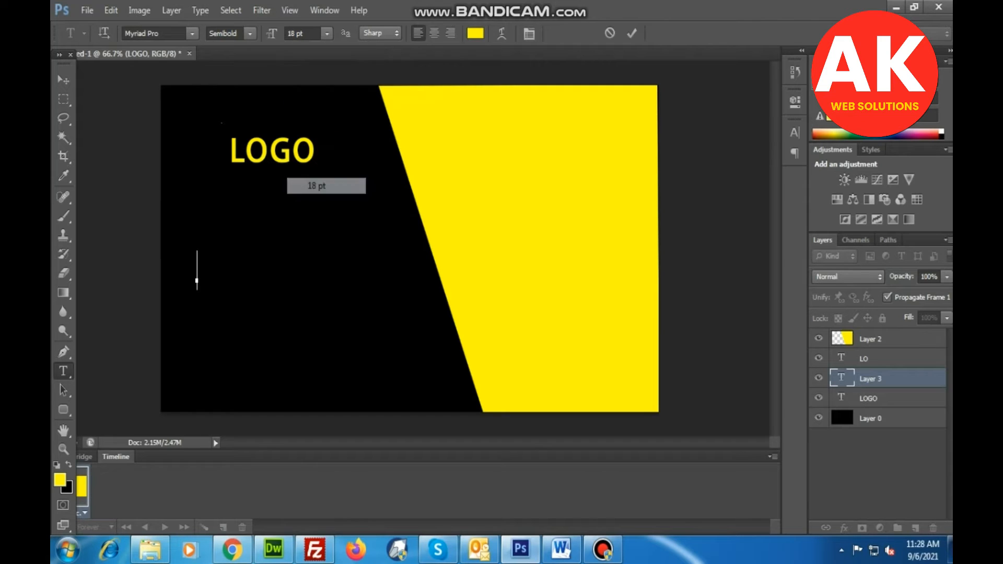
pyautogui.write('Phone')
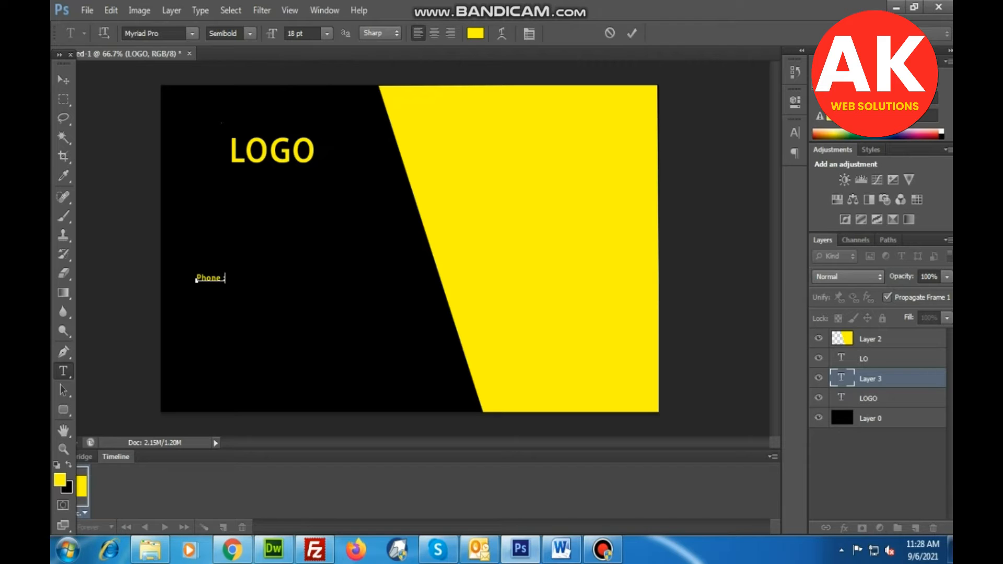
# Set the foreground color to white, close the McAfee ad tab in Chrome and return to Photoshop.
pyautogui.click(60, 479)
pyautogui.moveTo(537, 216); pyautogui.dragTo(515, 178)
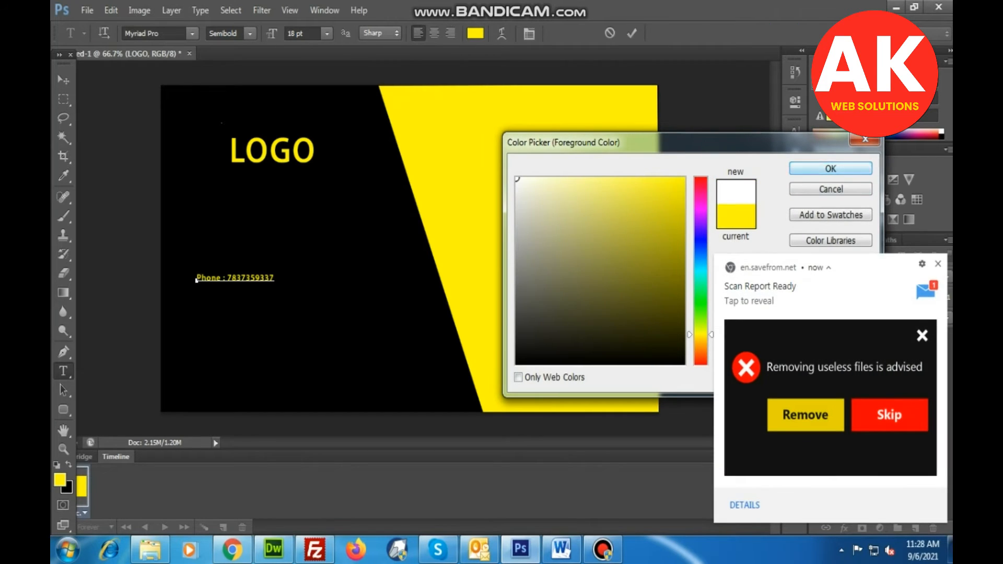
pyautogui.press('Return')
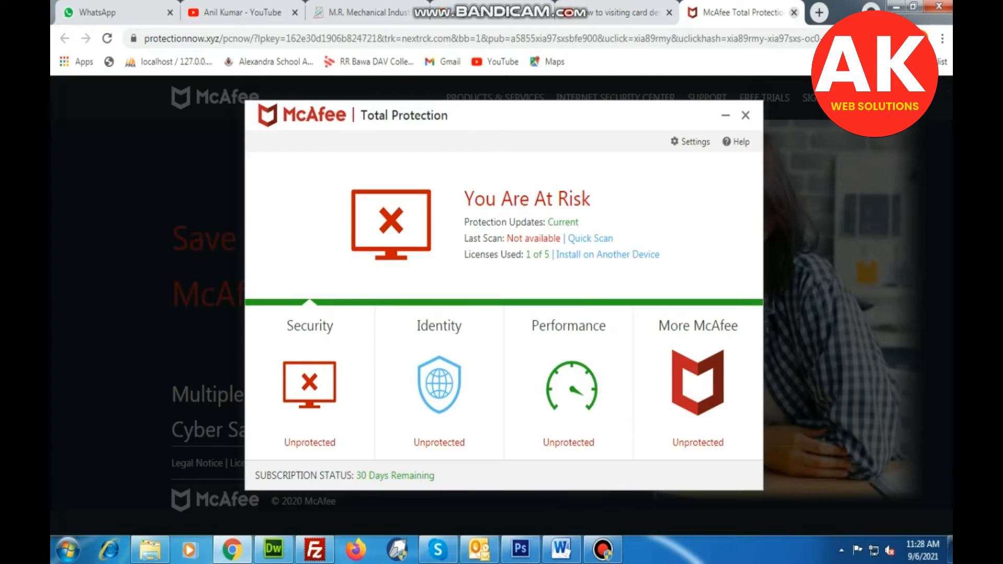
pyautogui.click(794, 12)
pyautogui.click(896, 7)
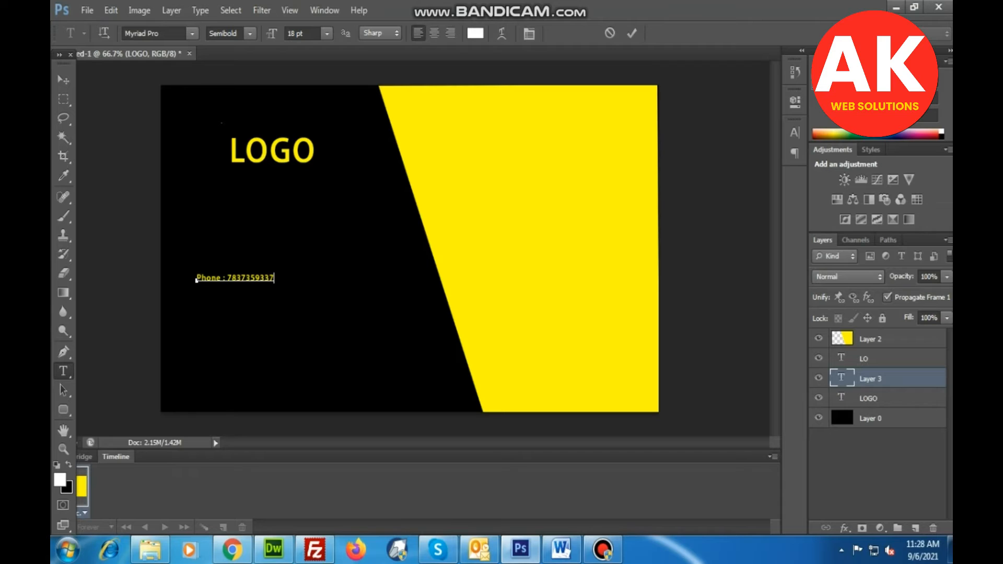
# Recolor only the number after the Phone label to white (ffffff) and commit the text.
pyautogui.hotkey('ctrl', 'a')
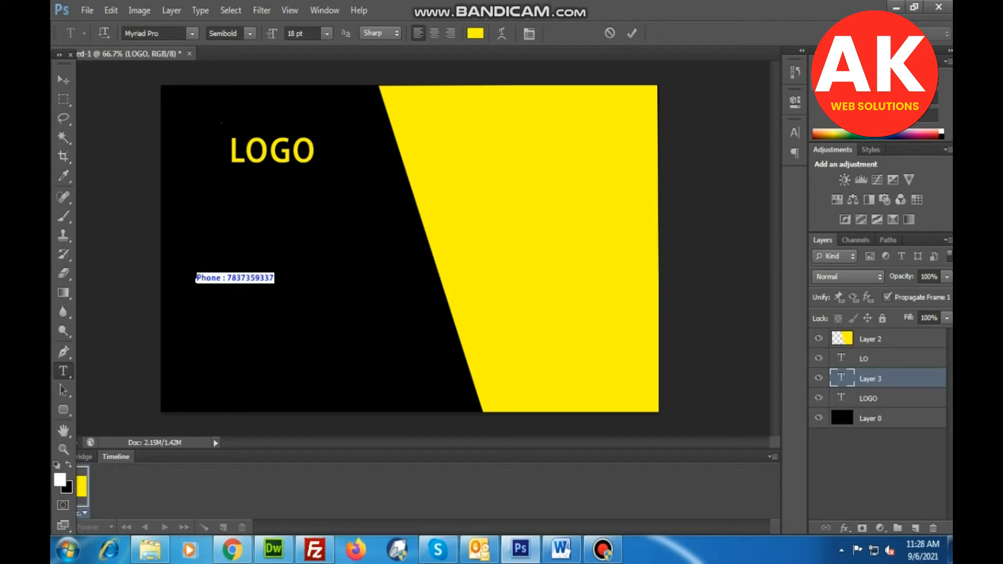
pyautogui.click(196, 280)
pyautogui.moveTo(227, 278); pyautogui.dragTo(275, 278)
pyautogui.click(60, 480)
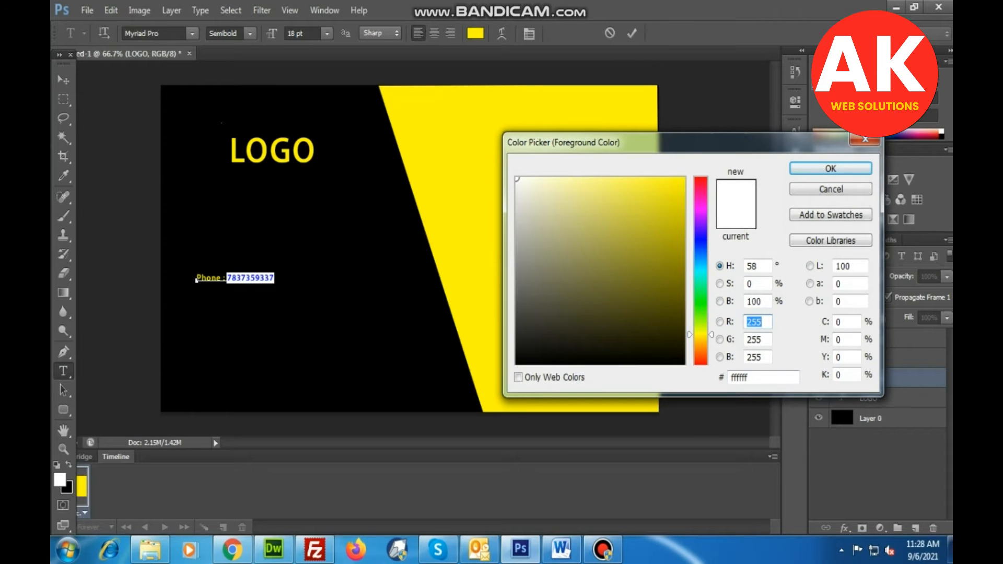
pyautogui.click(831, 168)
pyautogui.click(63, 80)
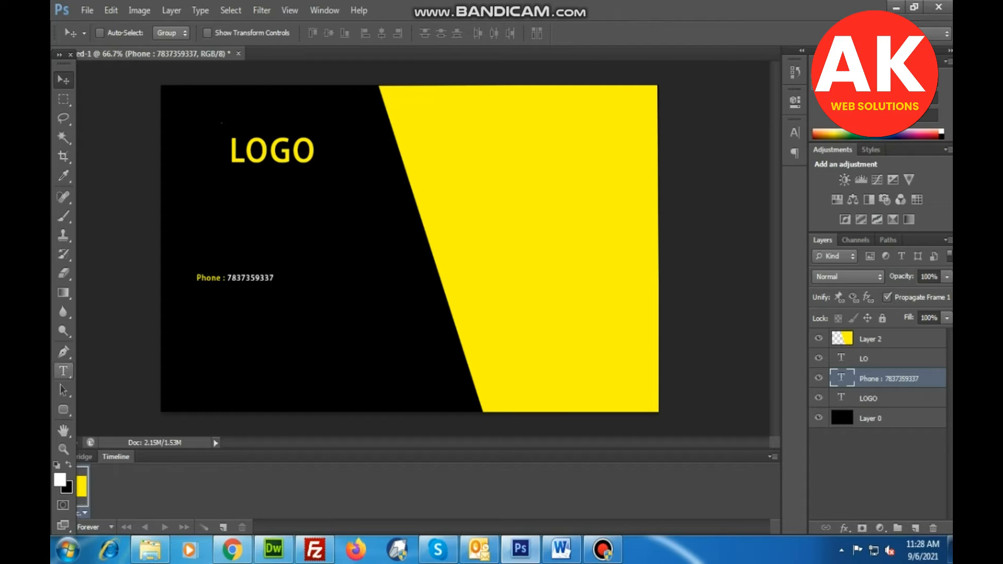
# Try the phone line at 36 pt and set its text size to 30 pt.
pyautogui.click(63, 371)
pyautogui.click(327, 32)
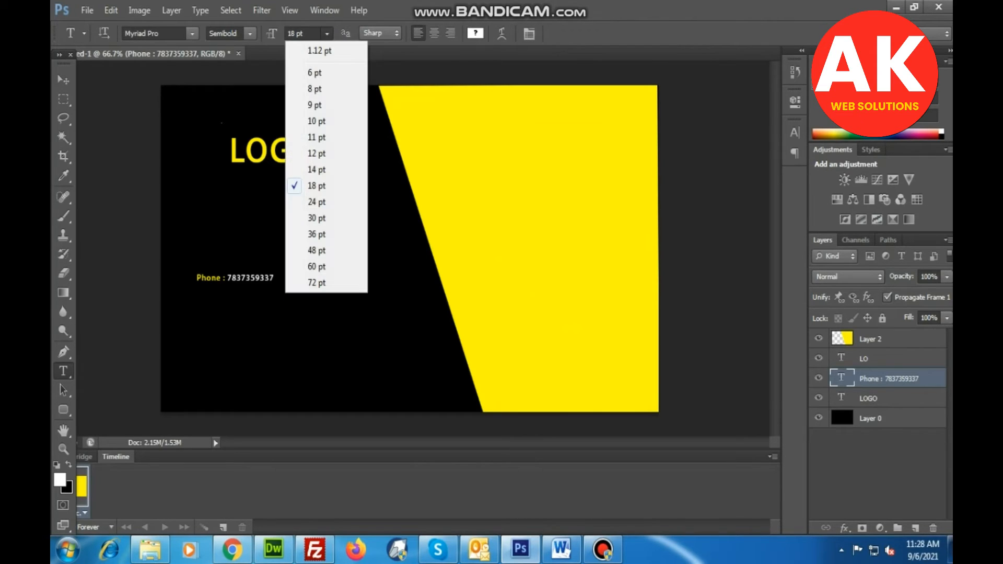
pyautogui.click(319, 234)
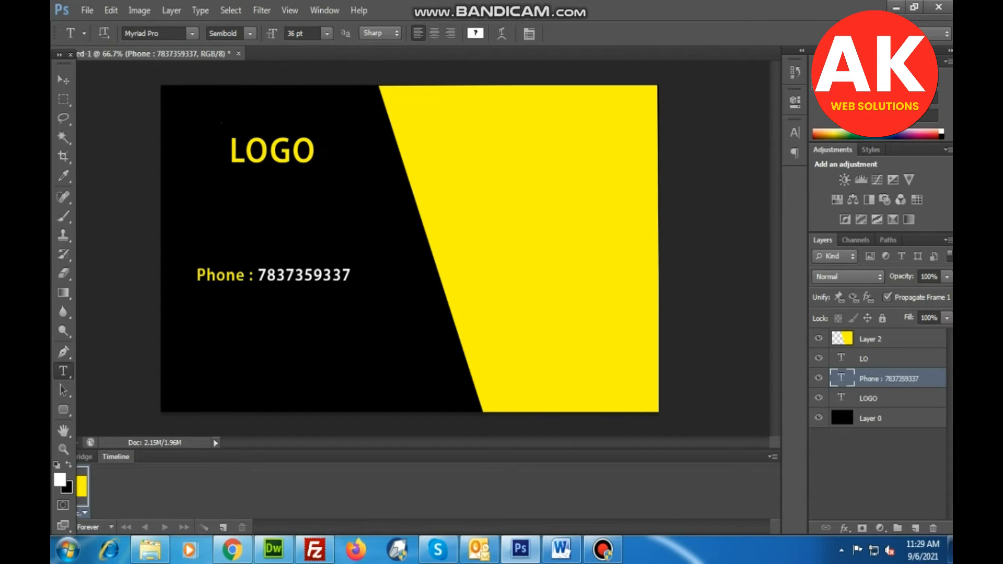
pyautogui.click(326, 33)
pyautogui.click(319, 275)
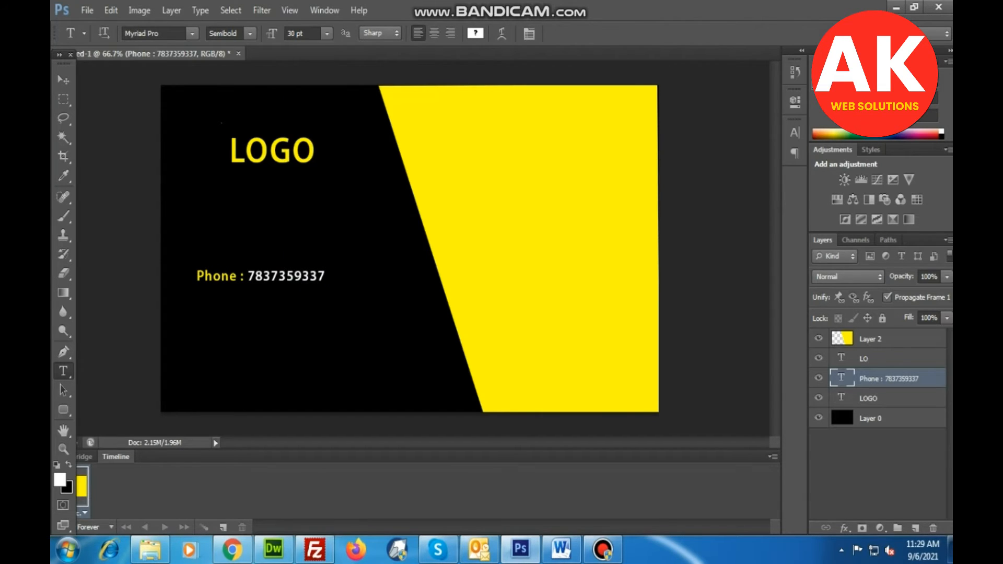
# Move the phone line down and slightly left, toward the bottom of the black area.
pyautogui.click(63, 80)
pyautogui.moveTo(279, 239); pyautogui.dragTo(267, 276)
pyautogui.rightClick(262, 308)
pyautogui.click(298, 318)
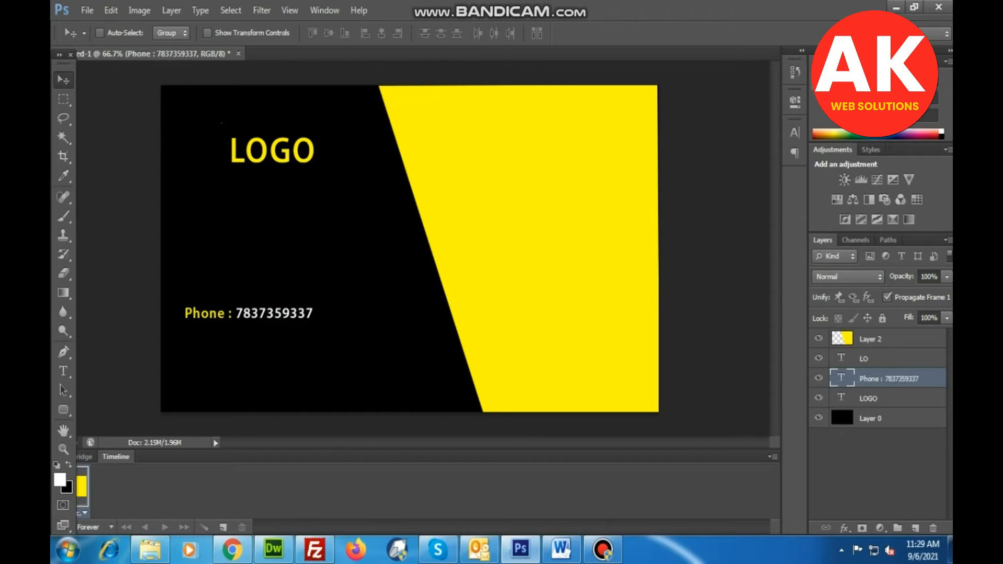
# Duplicate the phone line and place the copy directly beneath the original.
pyautogui.hotkey('ctrl', 'j')
pyautogui.hotkey('shift', 'Down')
pyautogui.hotkey('shift', 'Down')
pyautogui.hotkey('shift', 'Down')
pyautogui.hotkey('shift', 'Down')
pyautogui.hotkey('shift', 'Down')
pyautogui.hotkey('shift', 'Down')
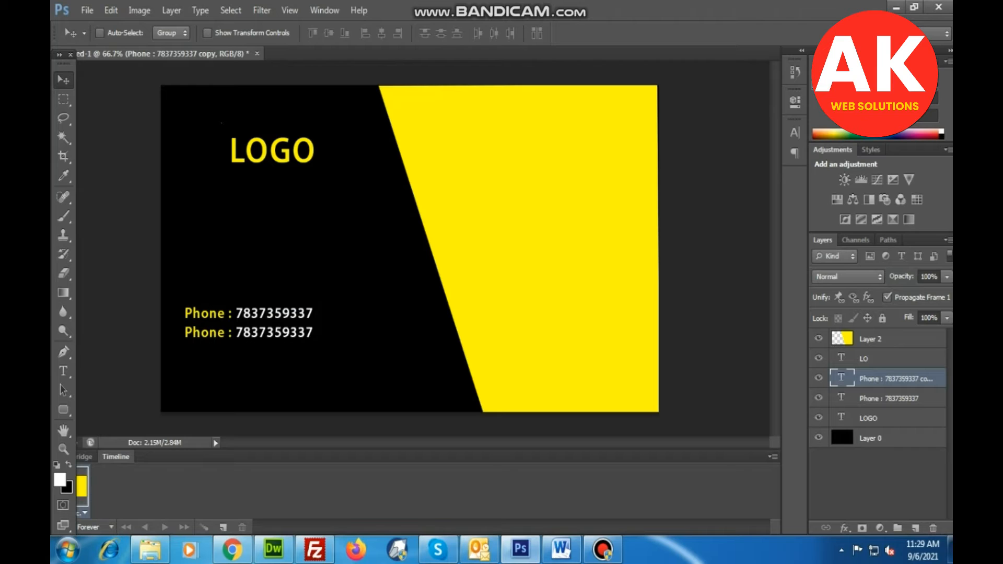
# Change the label of the lower phone line to Email and commit the text.
pyautogui.press('t')
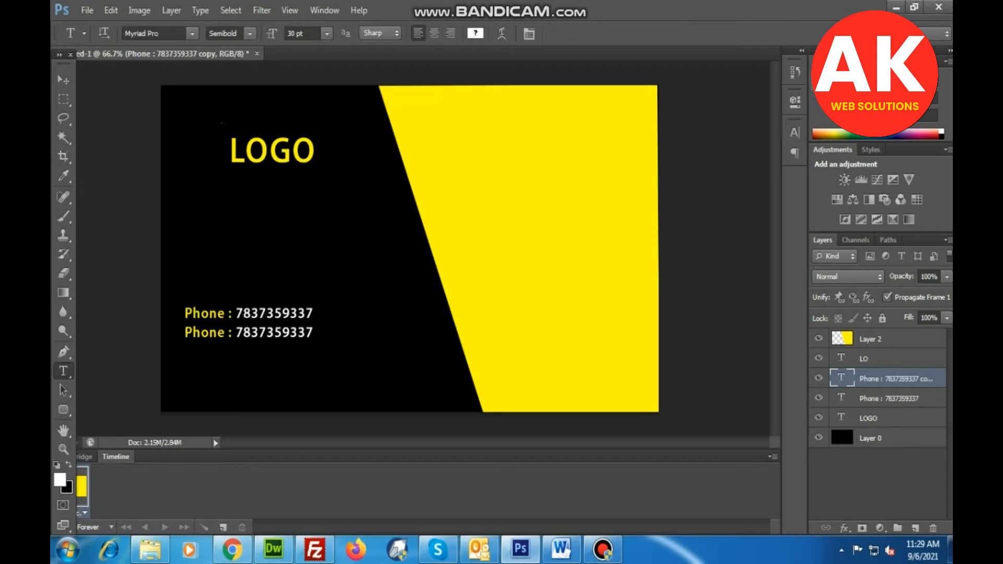
pyautogui.click(225, 333)
pyautogui.moveTo(226, 332); pyautogui.dragTo(184, 333)
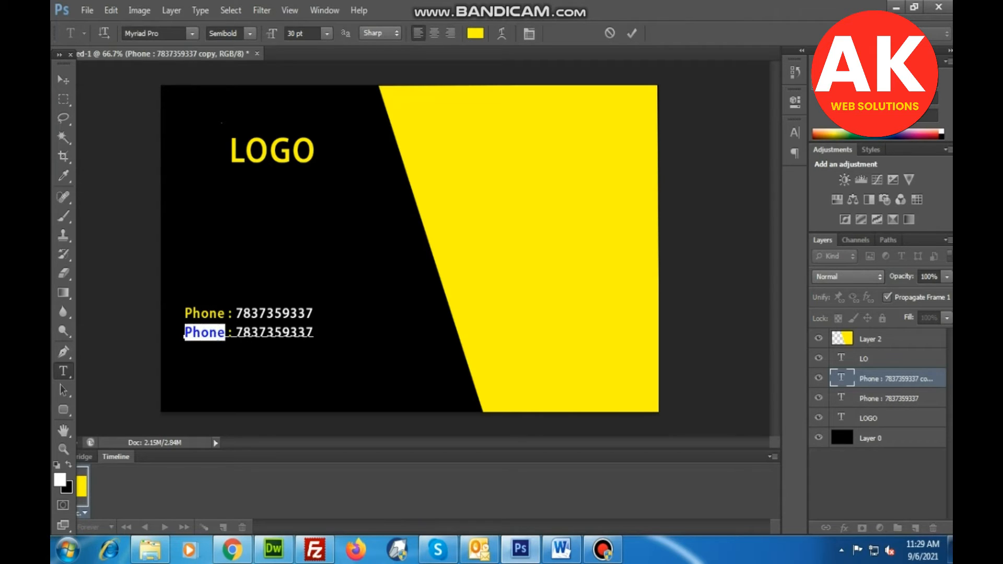
pyautogui.write('Email')
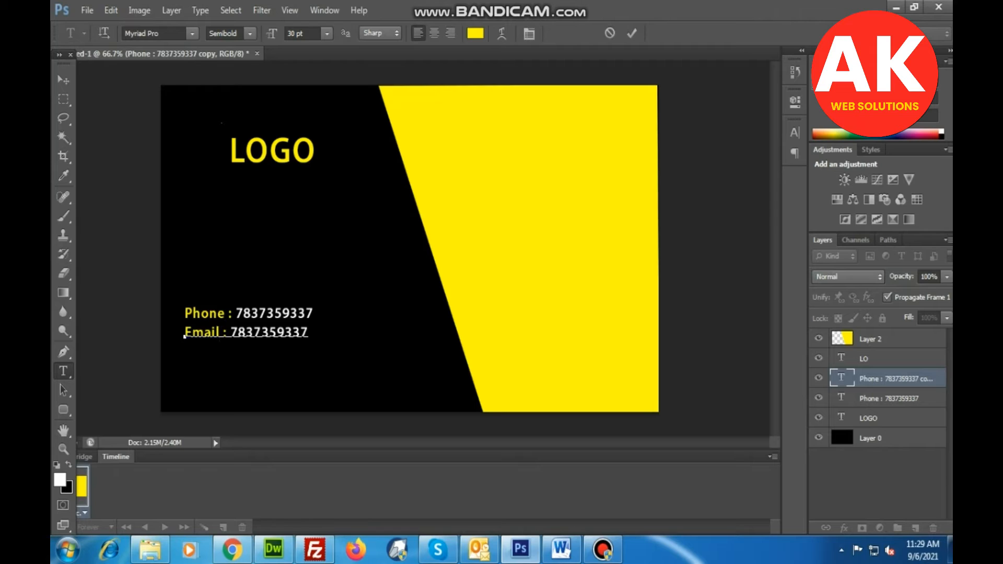
pyautogui.click(64, 79)
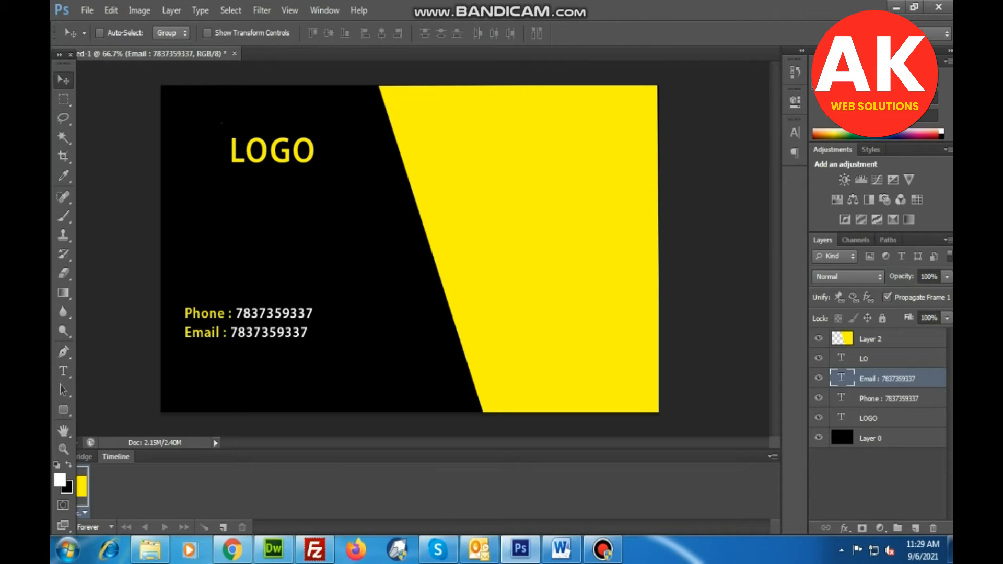
# Replace the number on the Email line with the sample e-mail address and commit the text.
pyautogui.press('t')
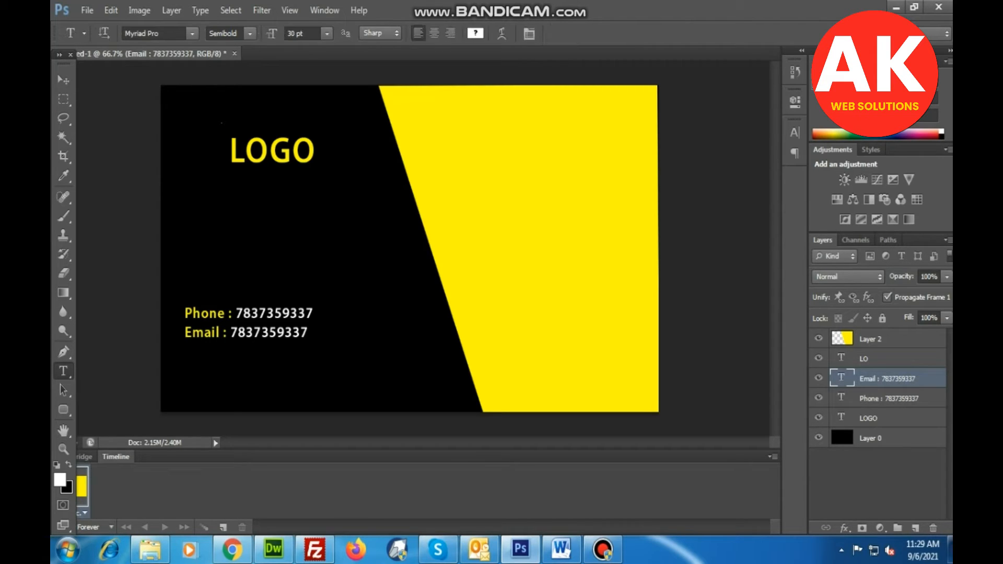
pyautogui.moveTo(229, 333); pyautogui.dragTo(308, 333)
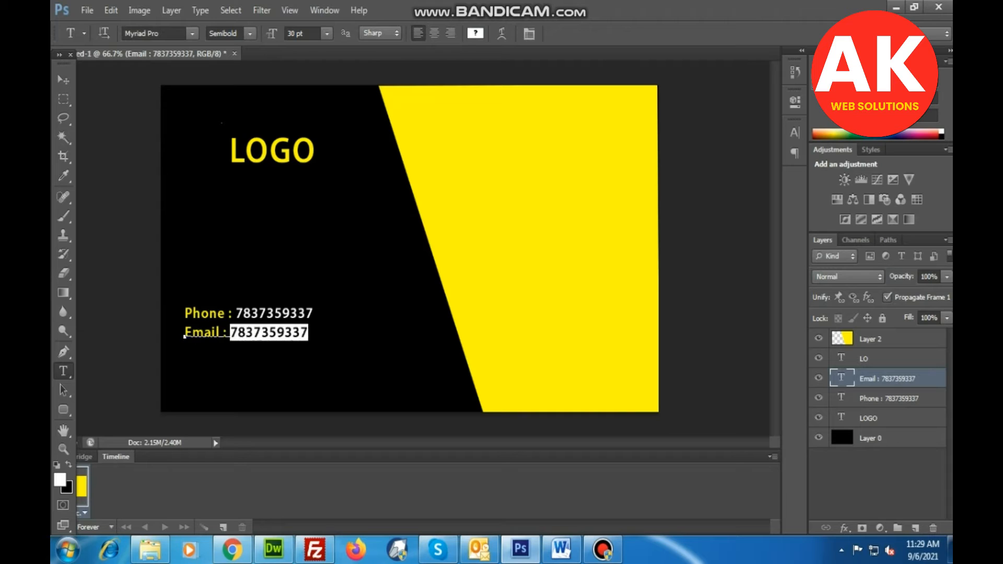
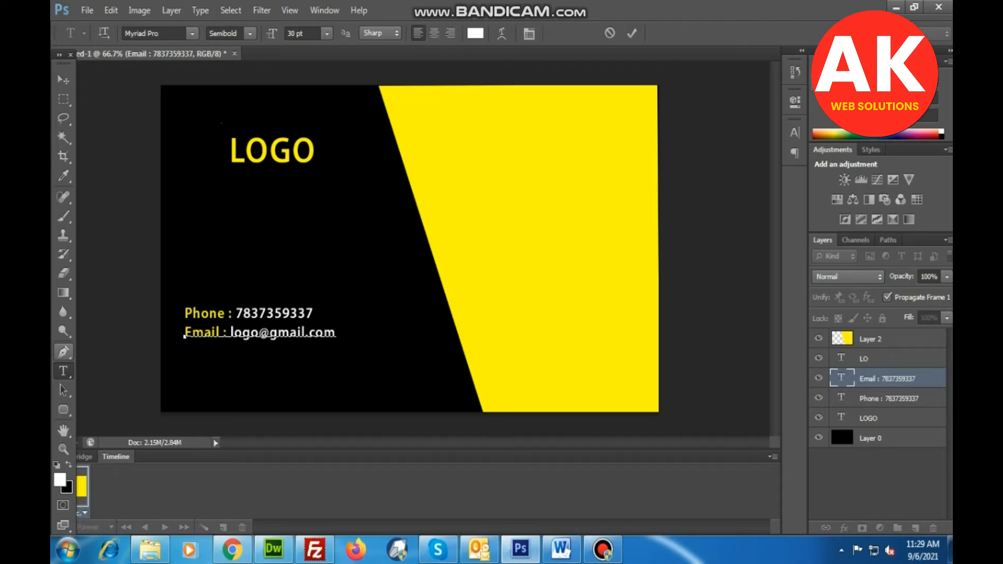
pyautogui.click(63, 80)
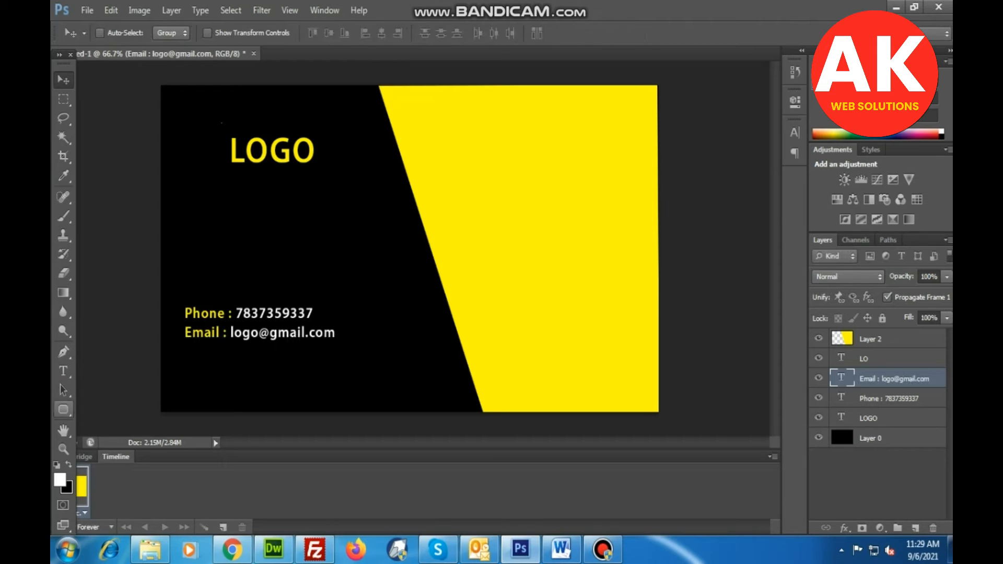
# Replace the number on the Phone line with a hyphenated placeholder phone number and commit the text.
pyautogui.rightClick(63, 371)
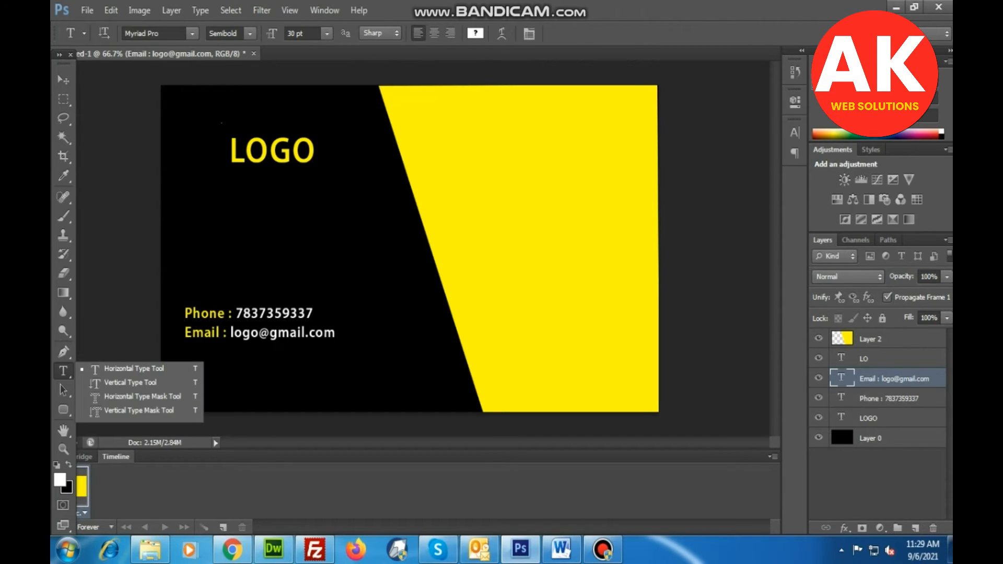
pyautogui.click(112, 367)
pyautogui.click(245, 313)
pyautogui.moveTo(235, 314); pyautogui.dragTo(314, 314)
pyautogui.write('9')
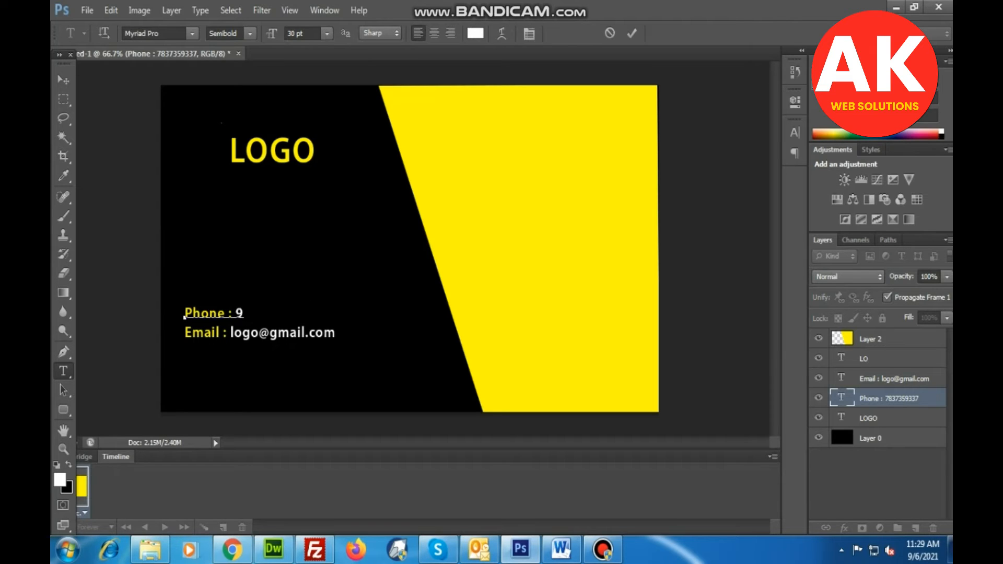
pyautogui.write('9999-99999')
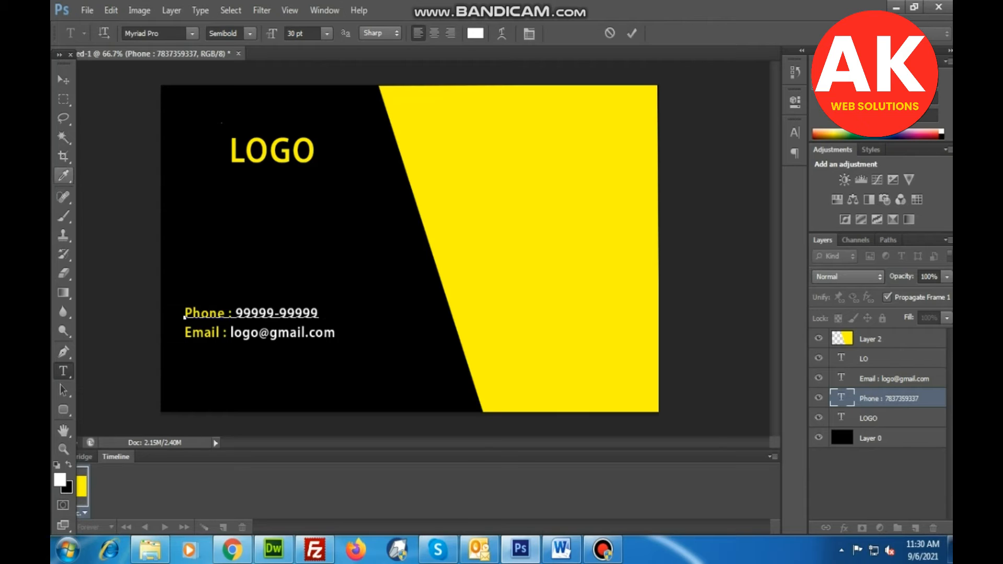
pyautogui.click(63, 79)
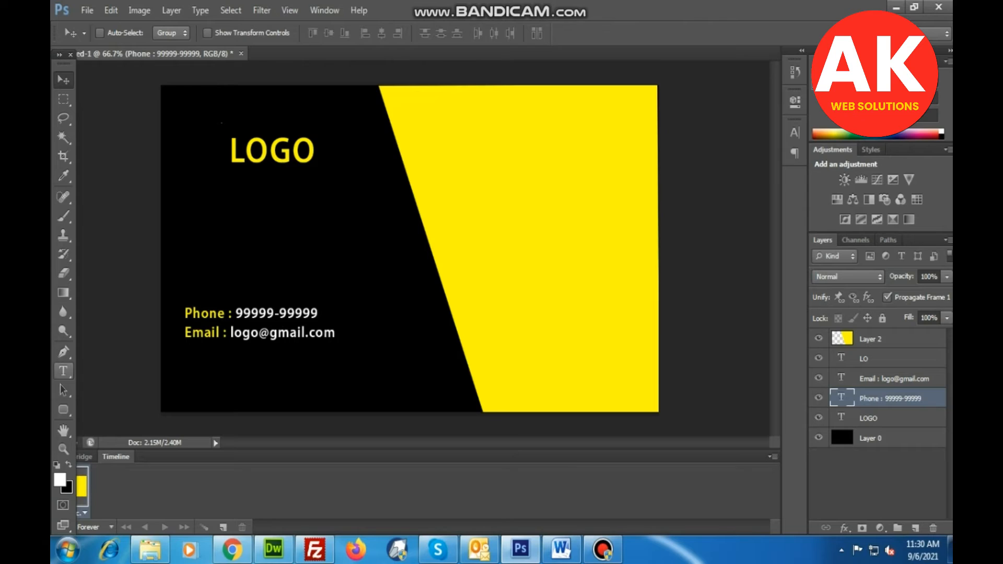
pyautogui.click(64, 371)
pyautogui.click(191, 359)
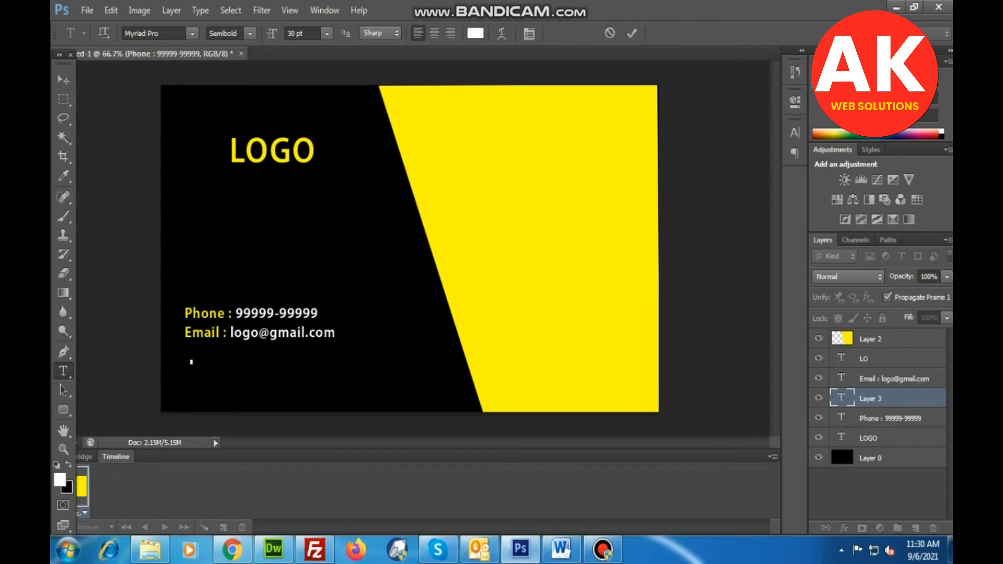
pyautogui.write('Web')
pyautogui.click(63, 79)
pyautogui.press('Delete')
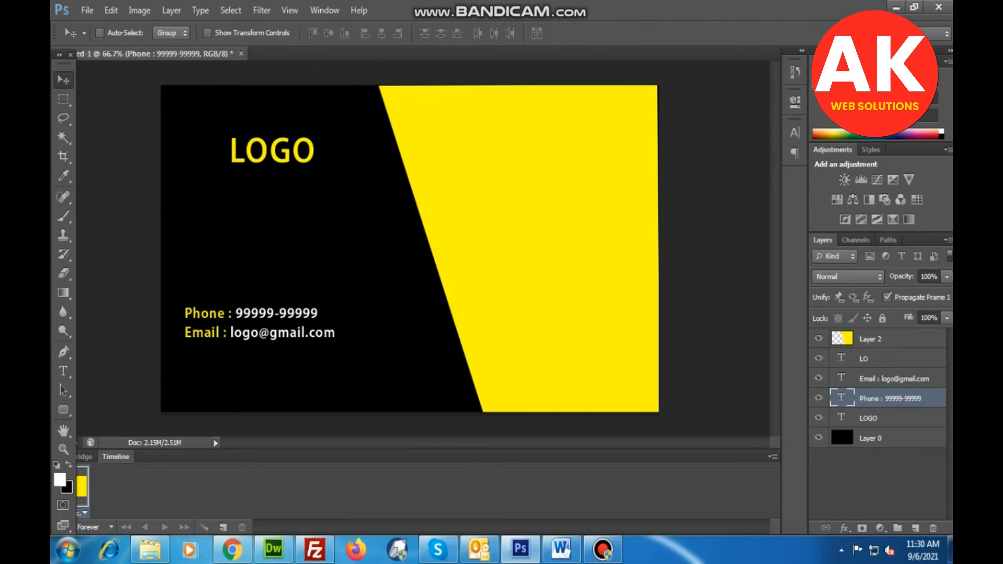
# Duplicate the Email line and position the copy just below the original, keeping the same left alignment.
pyautogui.rightClick(256, 342)
pyautogui.click(293, 351)
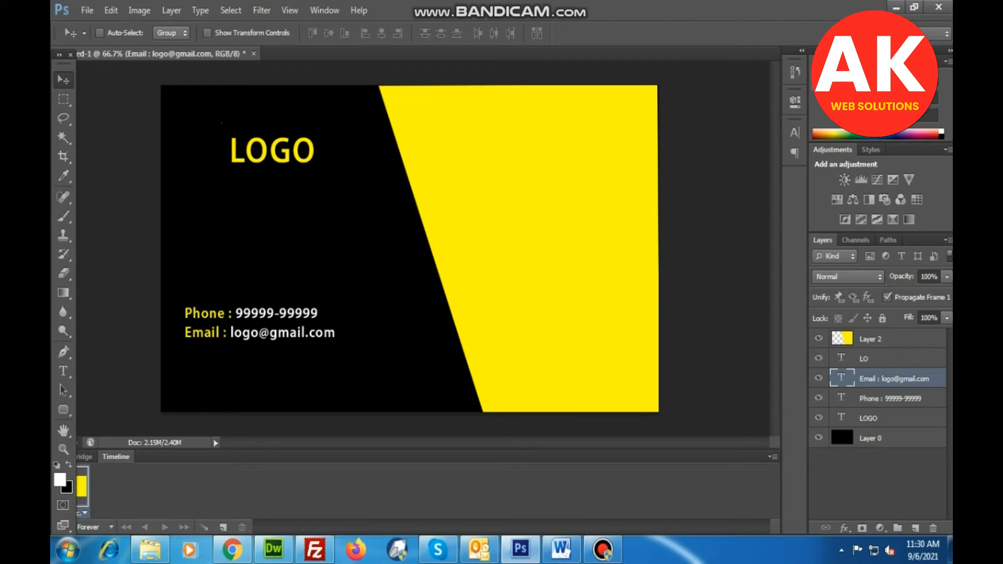
pyautogui.hotkey('ctrl', 'j')
pyautogui.press('Down')
pyautogui.press('Down')
pyautogui.press('Down')
pyautogui.press('Down')
pyautogui.press('Down')
pyautogui.press('Down')
pyautogui.press('Down')
pyautogui.press('Down')
pyautogui.press('Down')
pyautogui.press('Down')
pyautogui.press('Down')
pyautogui.press('Down')
pyautogui.press('Down')
pyautogui.press('Down')
pyautogui.press('Down')
pyautogui.press('Down')
pyautogui.press('Down')
pyautogui.press('Down')
pyautogui.press('Down')
pyautogui.press('Down')
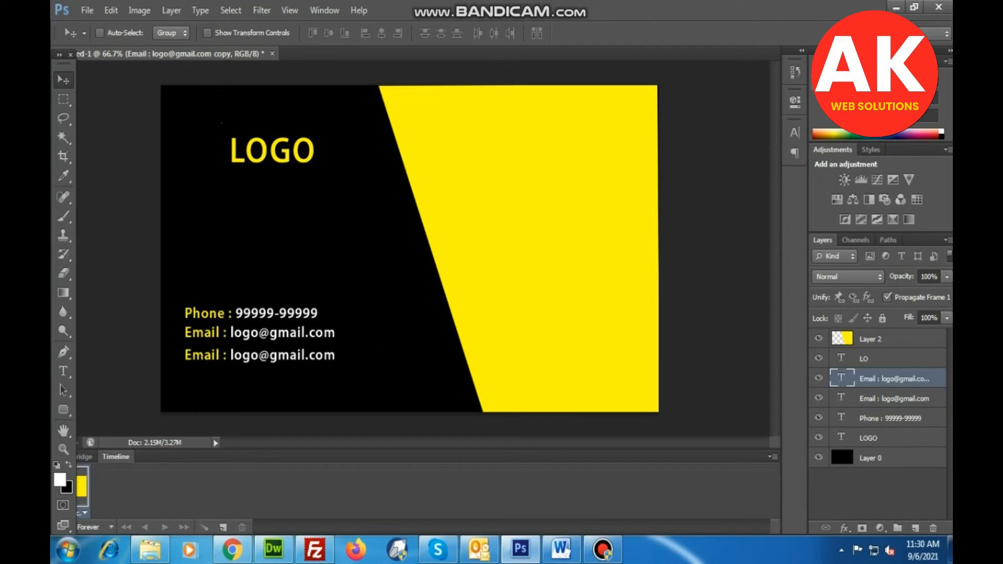
pyautogui.press('Up')
pyautogui.press('Up')
pyautogui.press('Up')
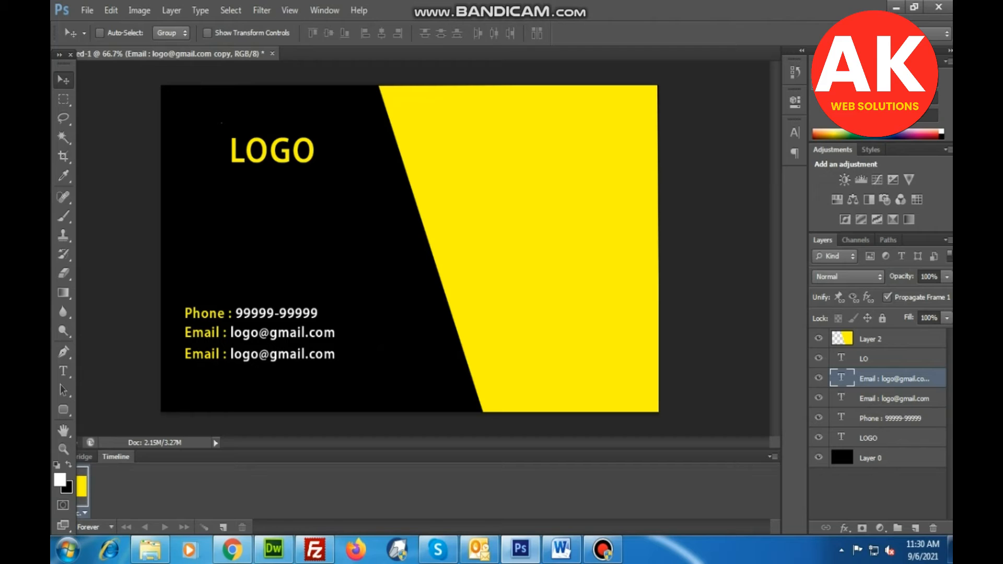
# Turn the e-mail address in the bottom contact line into the web address logoweb.com.
pyautogui.press('t')
pyautogui.click(185, 355)
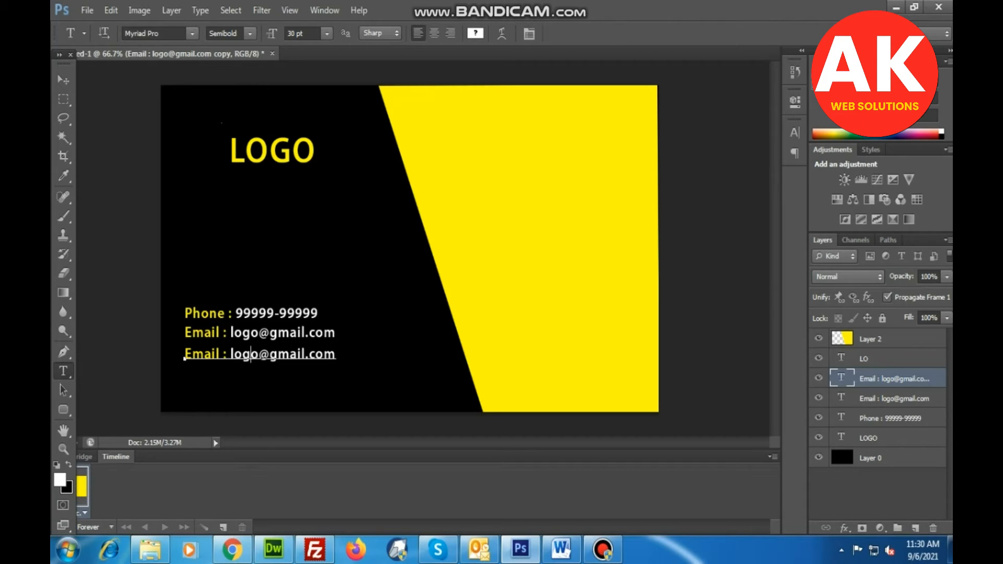
pyautogui.moveTo(230, 355); pyautogui.dragTo(250, 354)
pyautogui.click(251, 355)
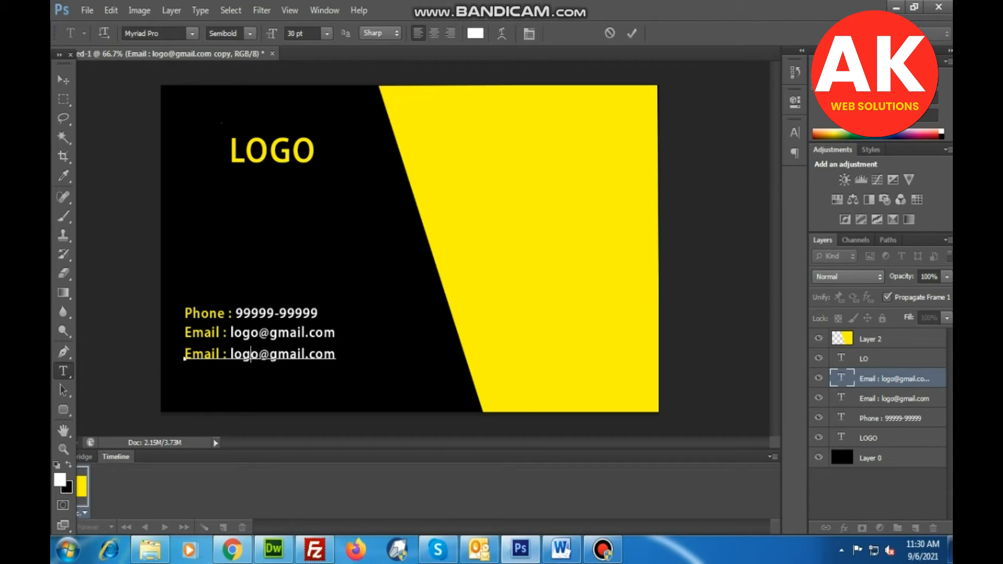
pyautogui.moveTo(230, 355); pyautogui.dragTo(336, 355)
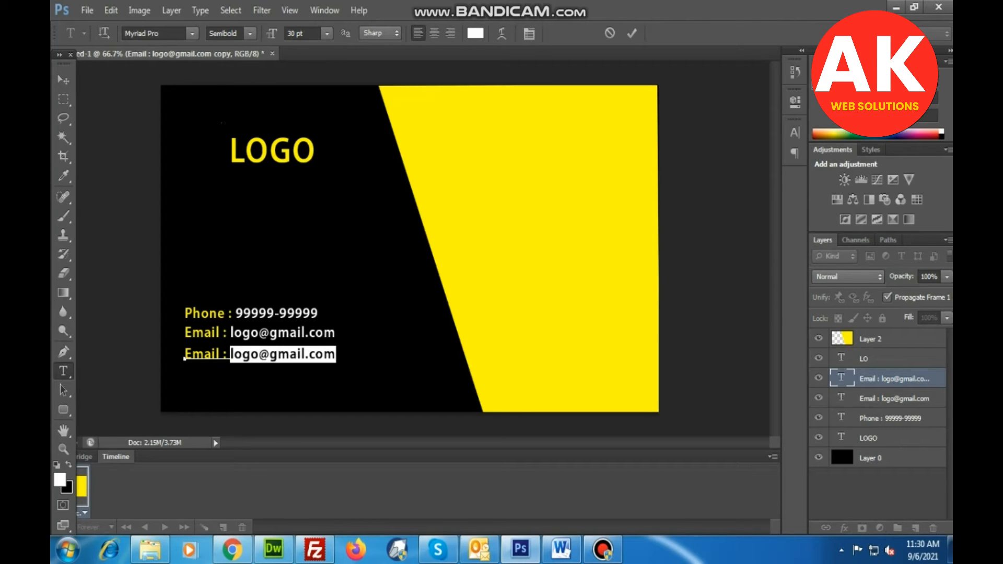
pyautogui.click(259, 355)
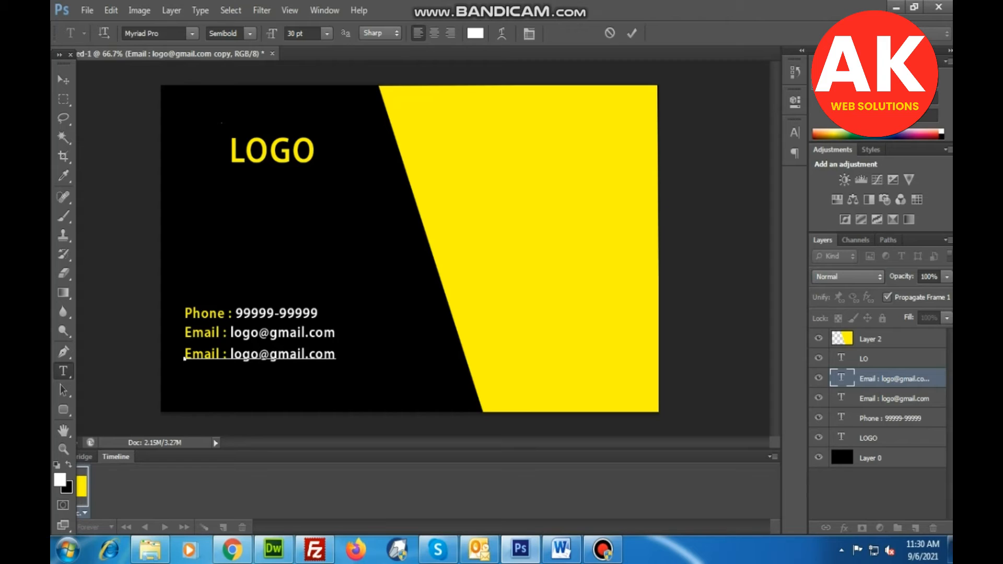
pyautogui.moveTo(259, 355); pyautogui.dragTo(306, 355)
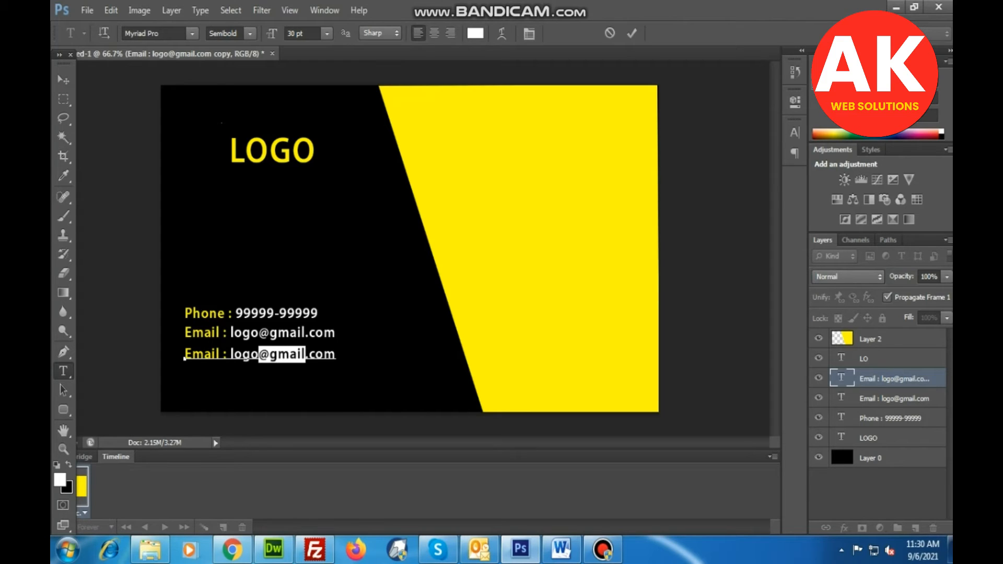
pyautogui.write('web')
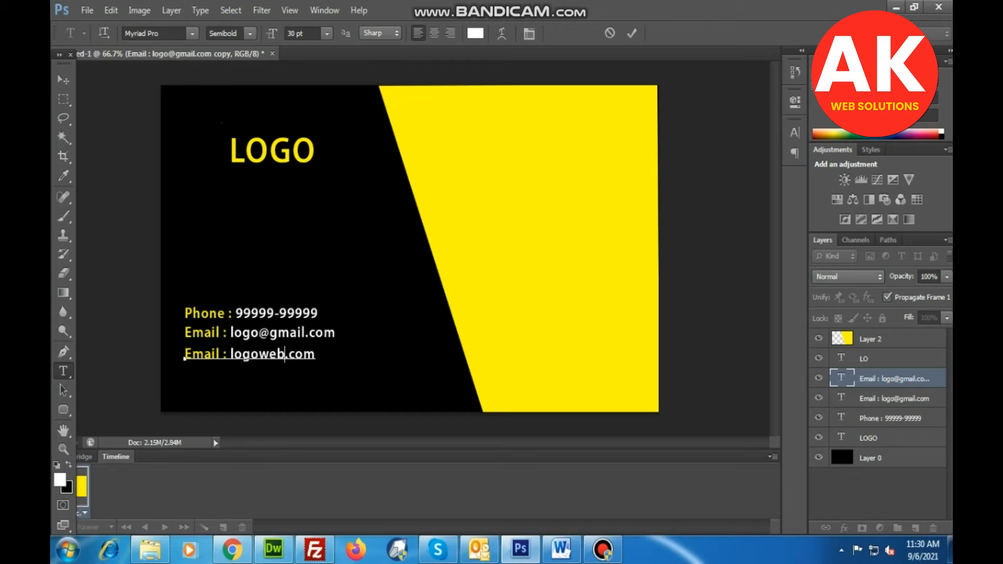
# Relabel the bottom contact line as Web, add spacing so its address lines up with the e-mail address above, and commit the text.
pyautogui.moveTo(220, 355); pyautogui.dragTo(184, 354)
pyautogui.write('Web')
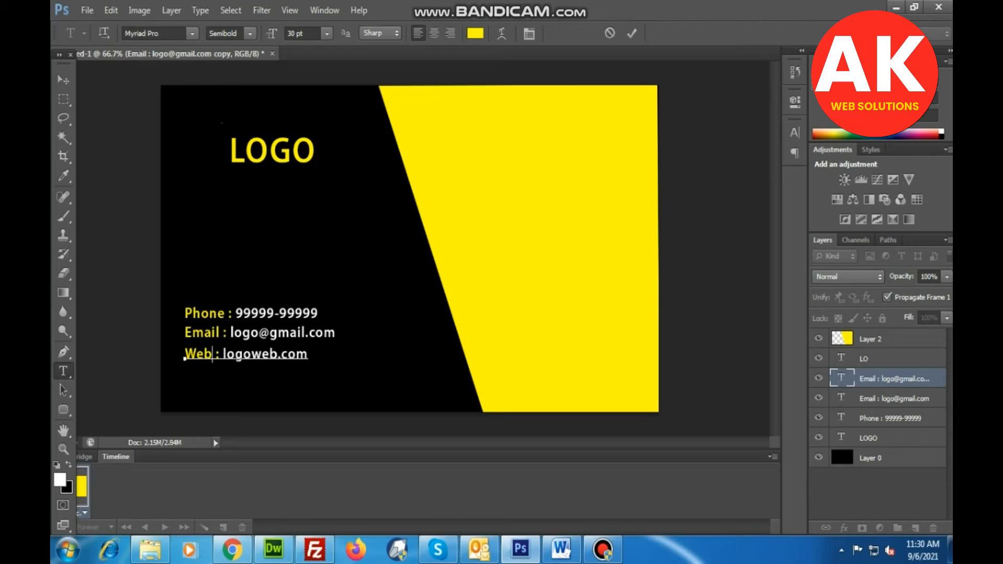
pyautogui.click(224, 355)
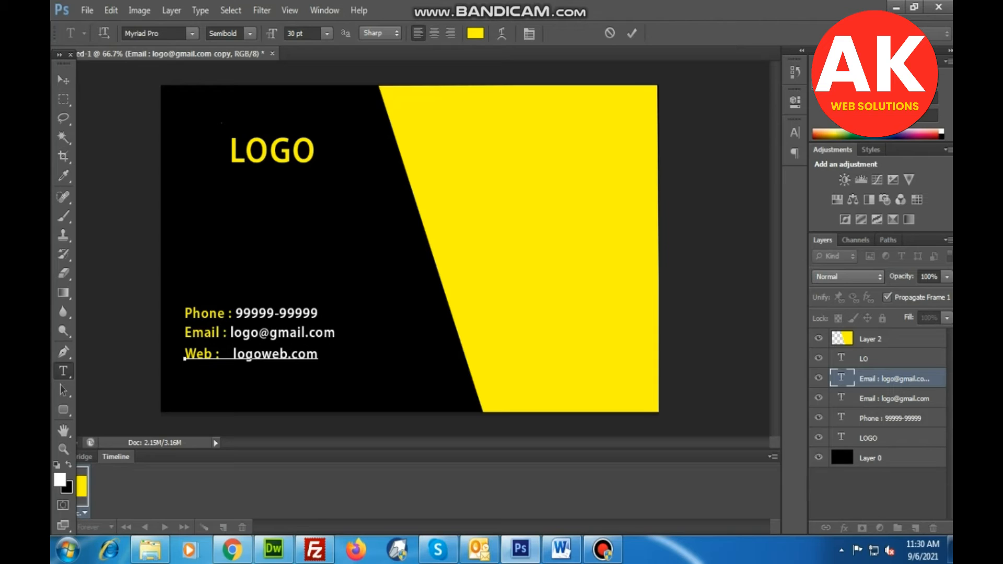
pyautogui.press('BackSpace')
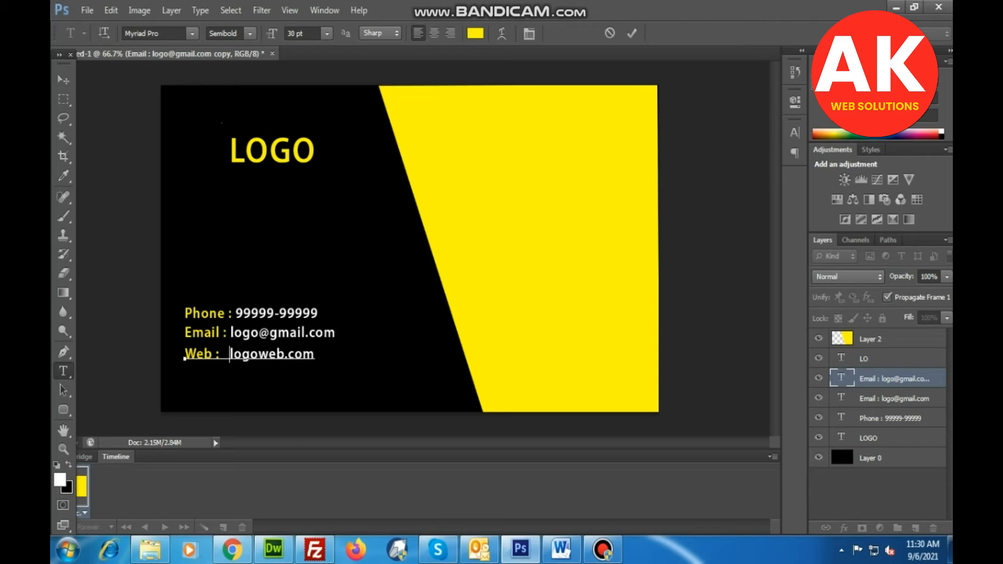
pyautogui.click(63, 79)
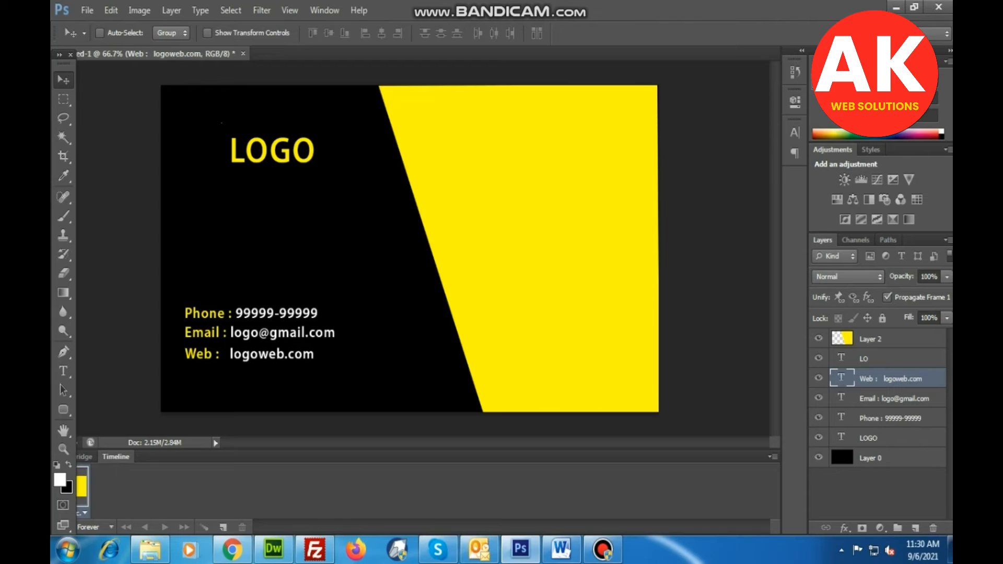
# Duplicate the Phone line and move the copy straight up to sit one line above the original.
pyautogui.press('t')
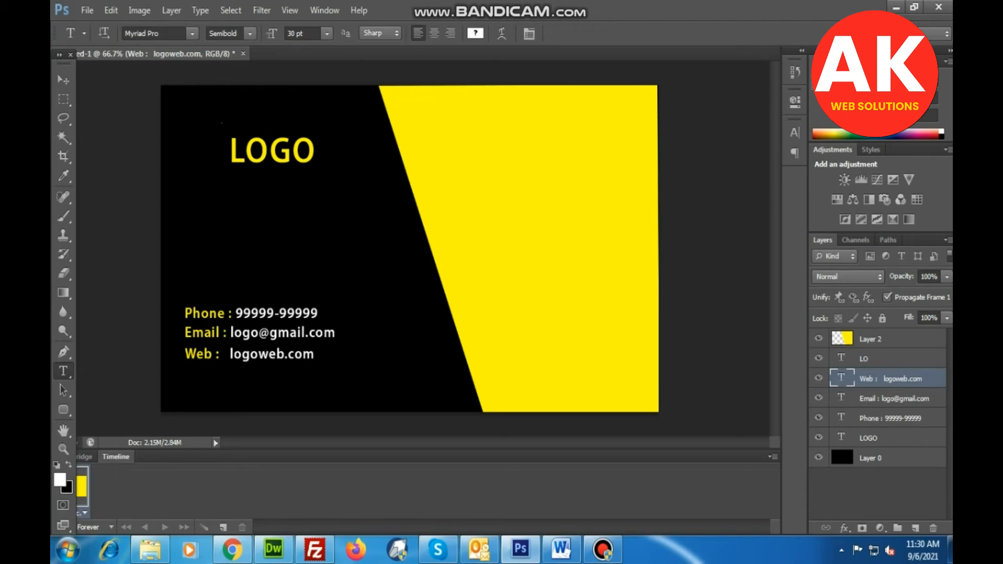
pyautogui.press('v')
pyautogui.rightClick(242, 315)
pyautogui.click(277, 324)
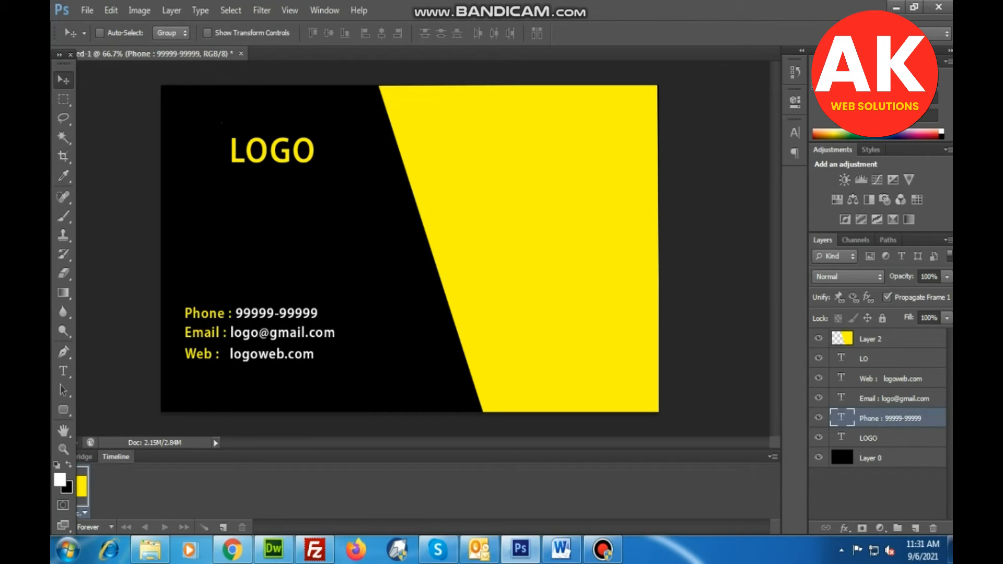
pyautogui.hotkey('ctrl', 'j')
pyautogui.press('Up')
pyautogui.press('Up')
pyautogui.press('Up')
pyautogui.press('Up')
pyautogui.press('Up')
pyautogui.press('Up')
pyautogui.press('Up')
pyautogui.press('Up')
pyautogui.press('Up')
pyautogui.press('Up')
pyautogui.press('Up')
pyautogui.press('Up')
pyautogui.press('Up')
pyautogui.press('Up')
pyautogui.press('Up')
pyautogui.press('Up')
pyautogui.press('Up')
pyautogui.press('Up')
pyautogui.press('Up')
pyautogui.press('Up')
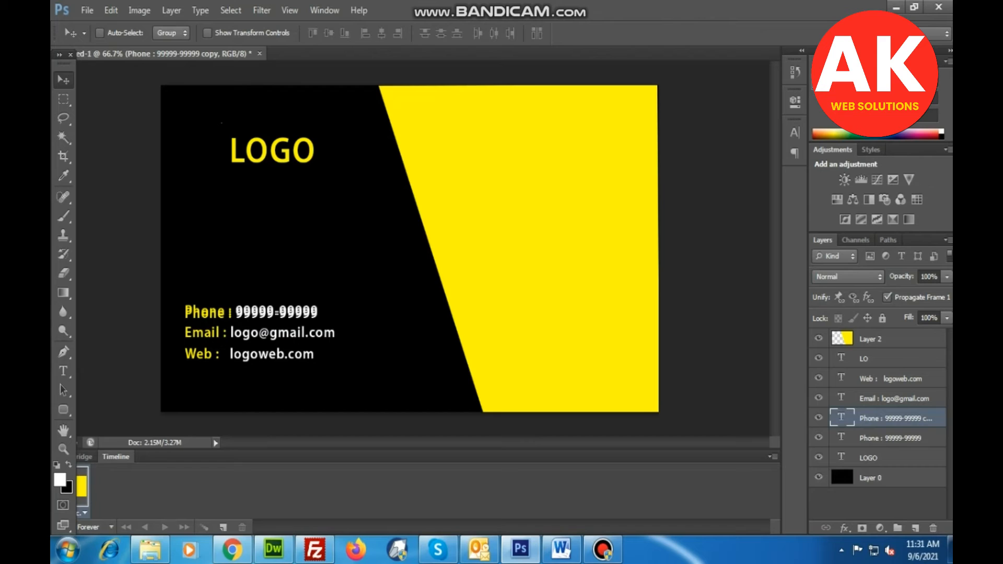
pyautogui.press('Up')
pyautogui.press('Up')
pyautogui.press('Up')
pyautogui.press('Up')
pyautogui.press('Up')
pyautogui.press('Up')
pyautogui.press('Up')
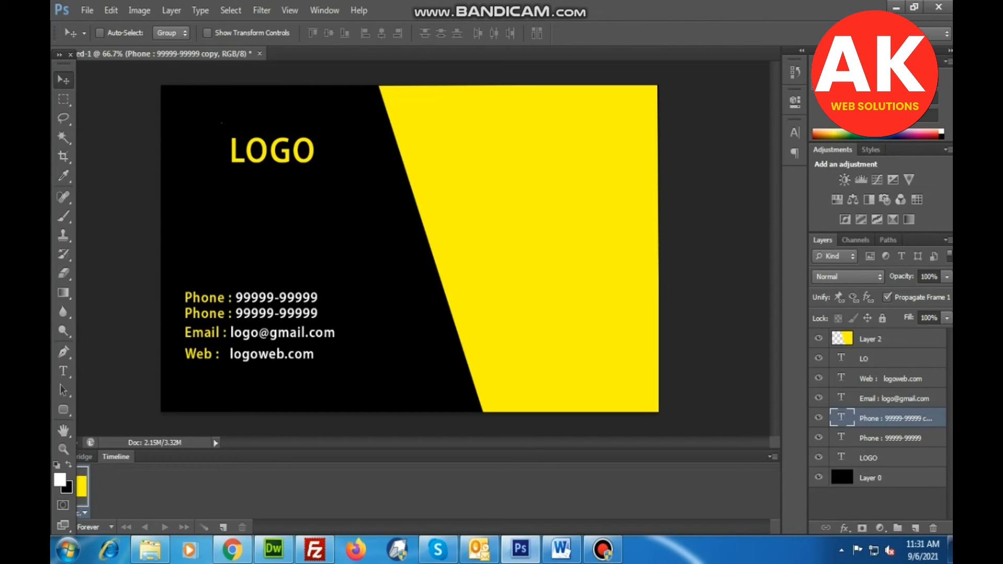
pyautogui.press('Up')
pyautogui.press('Up')
pyautogui.press('Up')
pyautogui.press('Up')
pyautogui.press('Up')
pyautogui.press('Up')
pyautogui.press('Up')
pyautogui.press('Up')
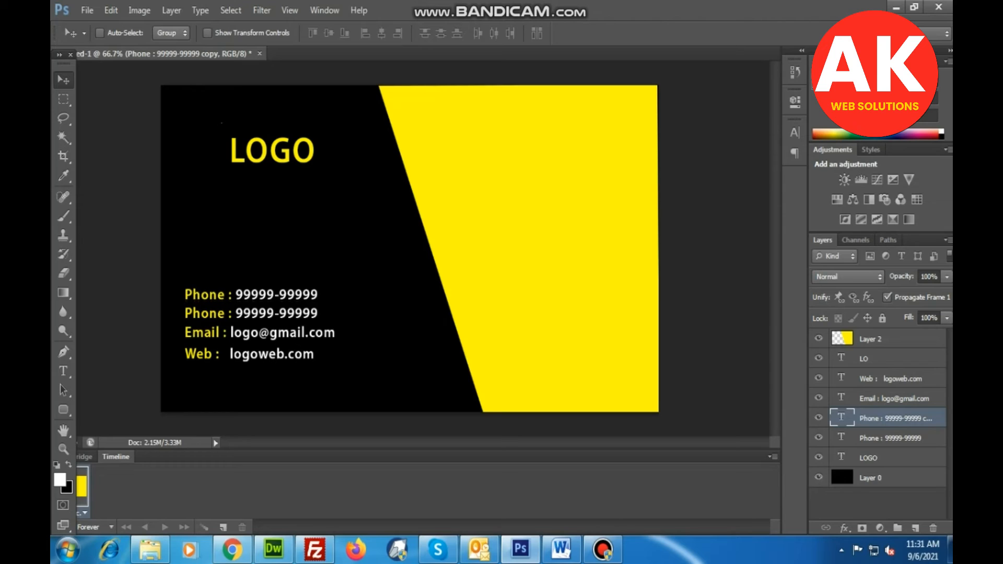
pyautogui.press('Up')
pyautogui.press('Up')
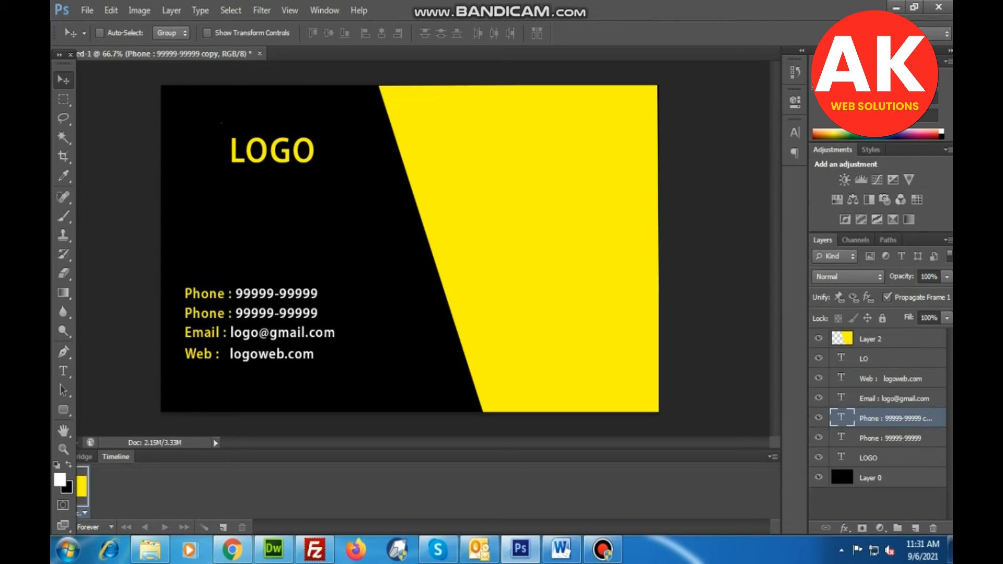
# Relabel the uppermost contact line, the copied Phone line, as Add and commit the text.
pyautogui.click(63, 371)
pyautogui.click(201, 295)
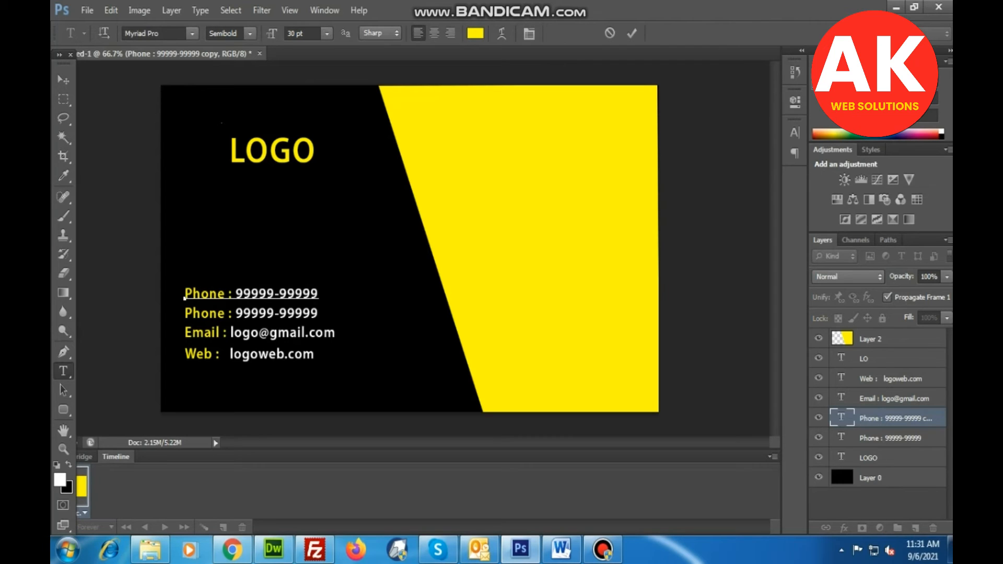
pyautogui.doubleClick(184, 297)
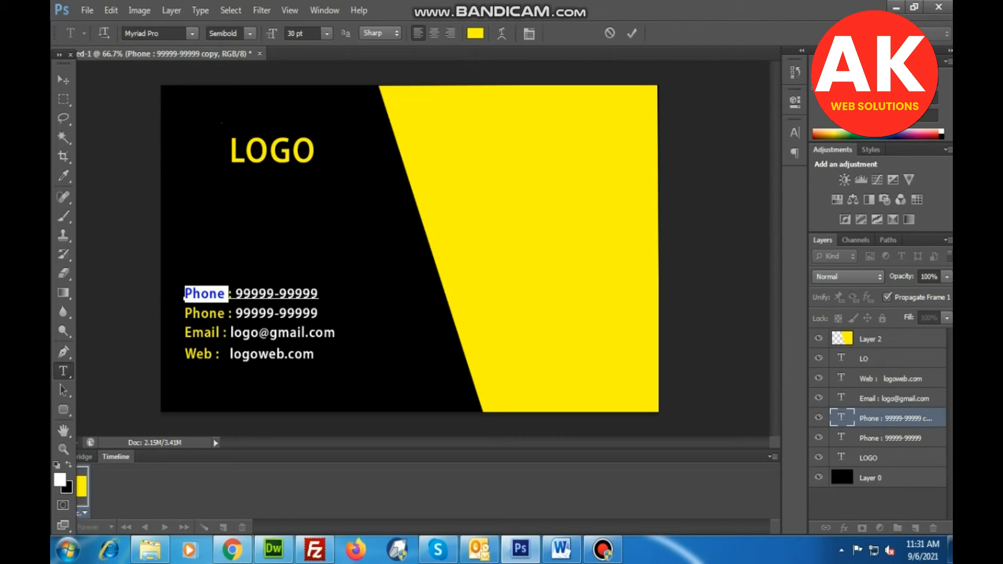
pyautogui.write('Add')
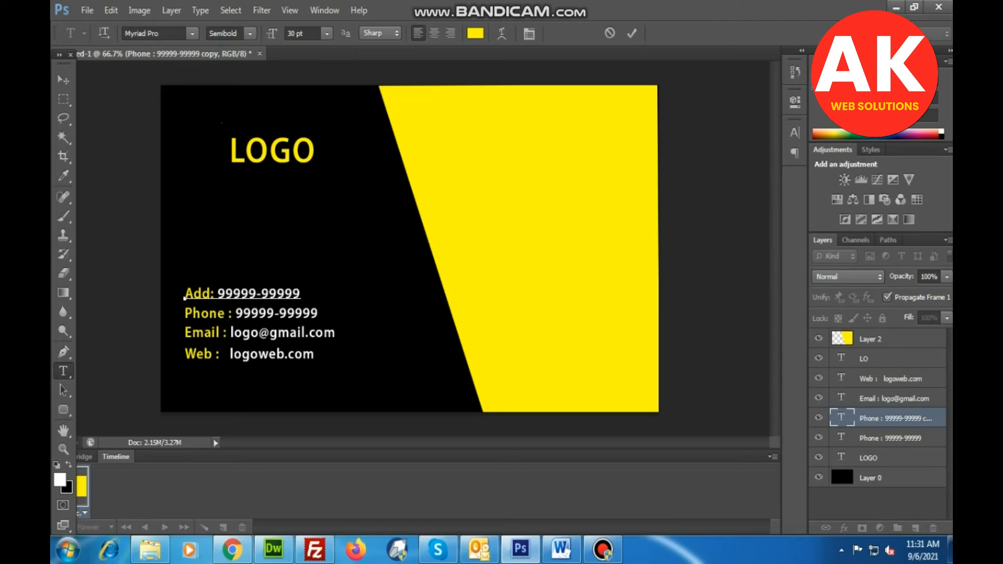
pyautogui.click(63, 79)
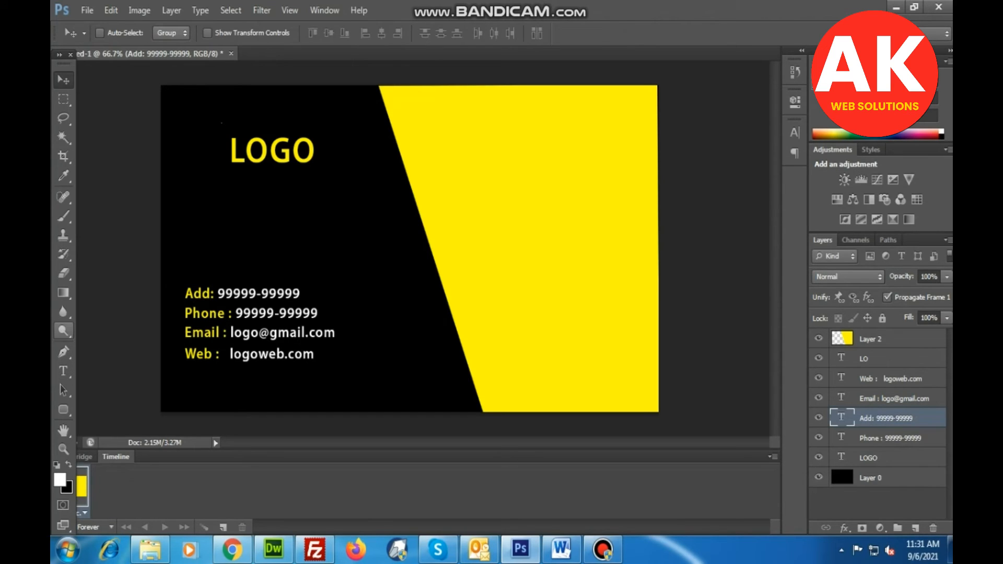
# Replace the number in the Add line with the white text AkWebdesigner and commit it.
pyautogui.click(64, 371)
pyautogui.click(232, 294)
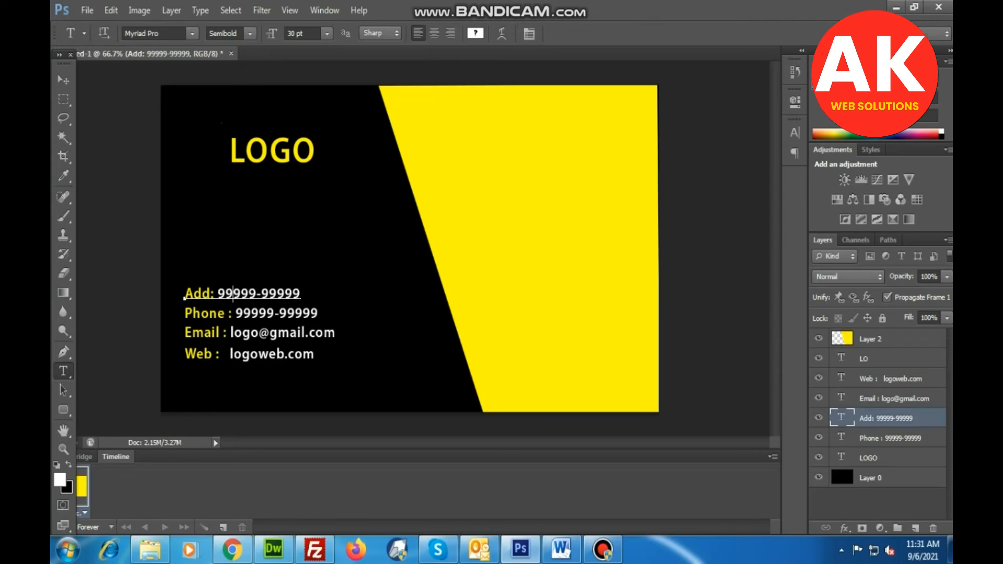
pyautogui.moveTo(217, 293); pyautogui.dragTo(301, 294)
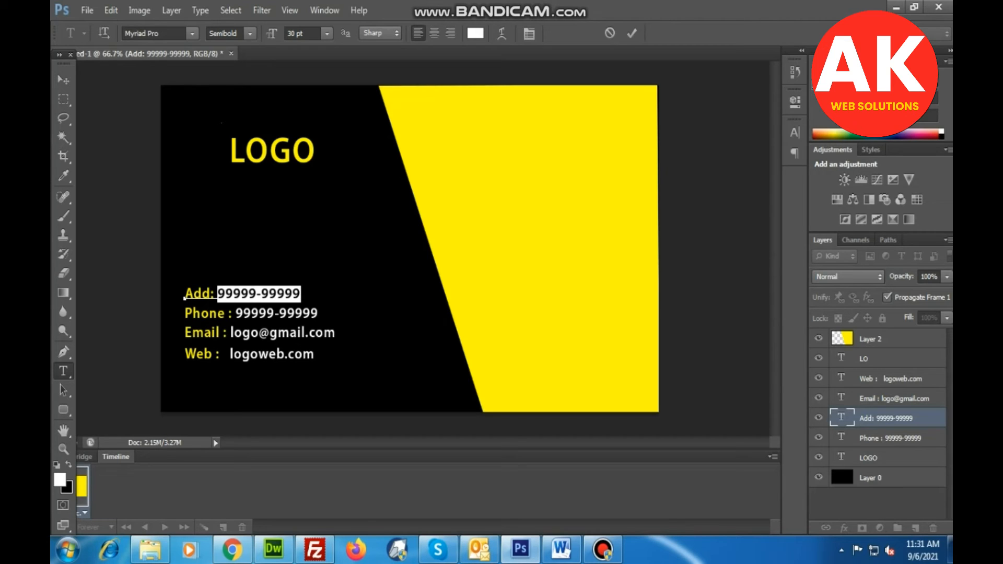
pyautogui.write('Logo')
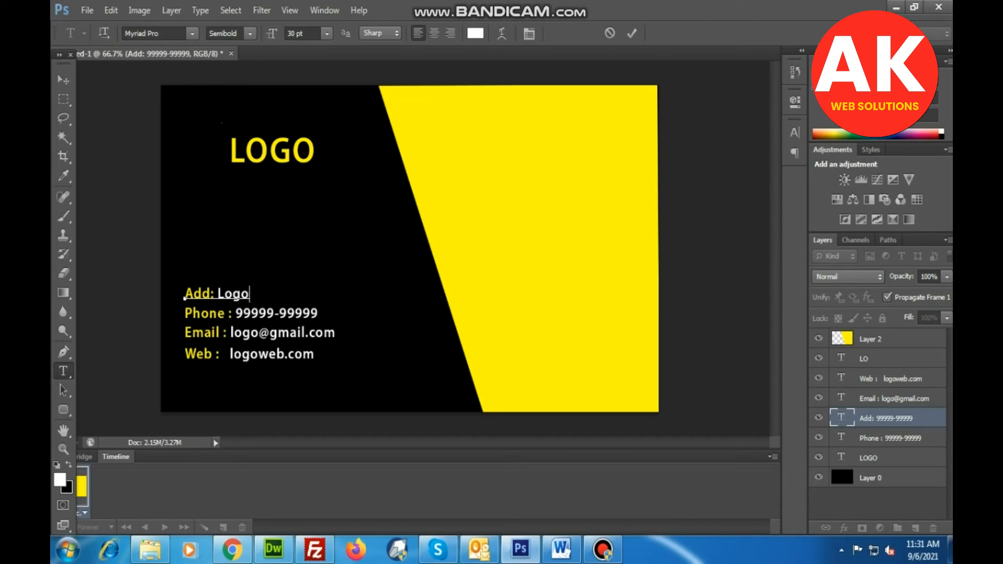
pyautogui.press('BackSpace')
pyautogui.press('BackSpace')
pyautogui.press('BackSpace')
pyautogui.press('BackSpace')
pyautogui.write('AkWebde ')
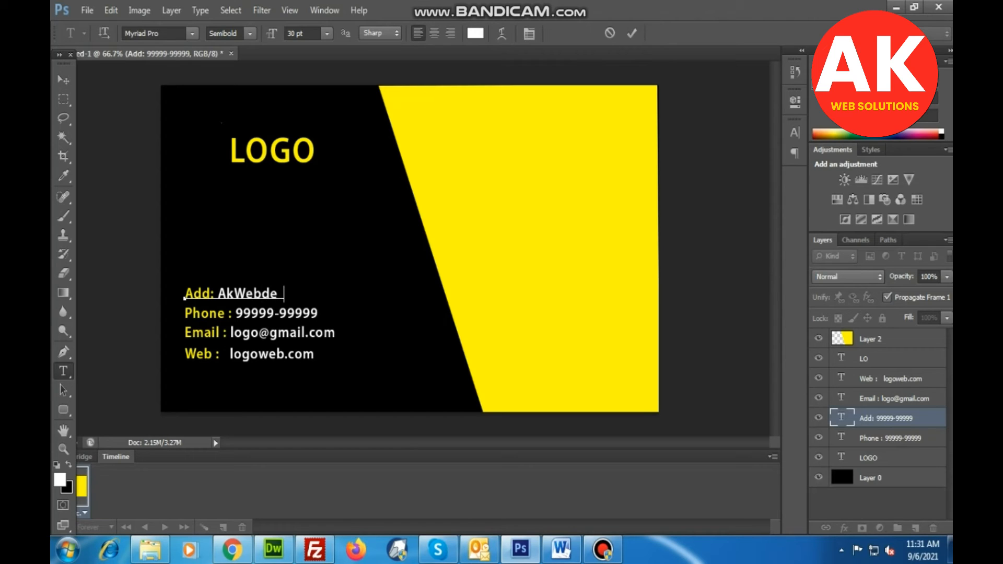
pyautogui.write('signer')
pyautogui.click(64, 80)
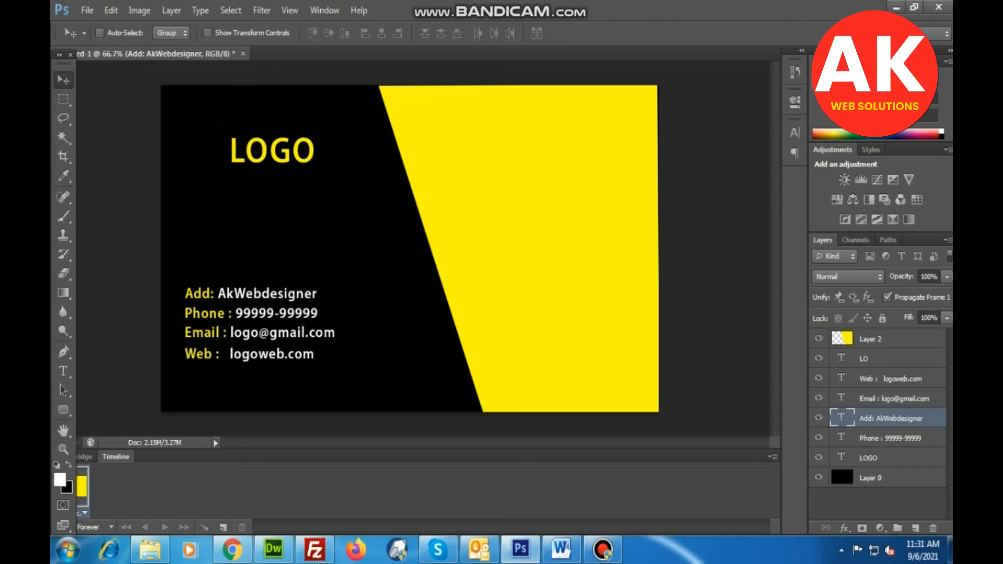
# Nudge the Add line horizontally so its label roughly lines up with the Phone label below.
pyautogui.moveTo(245, 293); pyautogui.dragTo(248, 293)
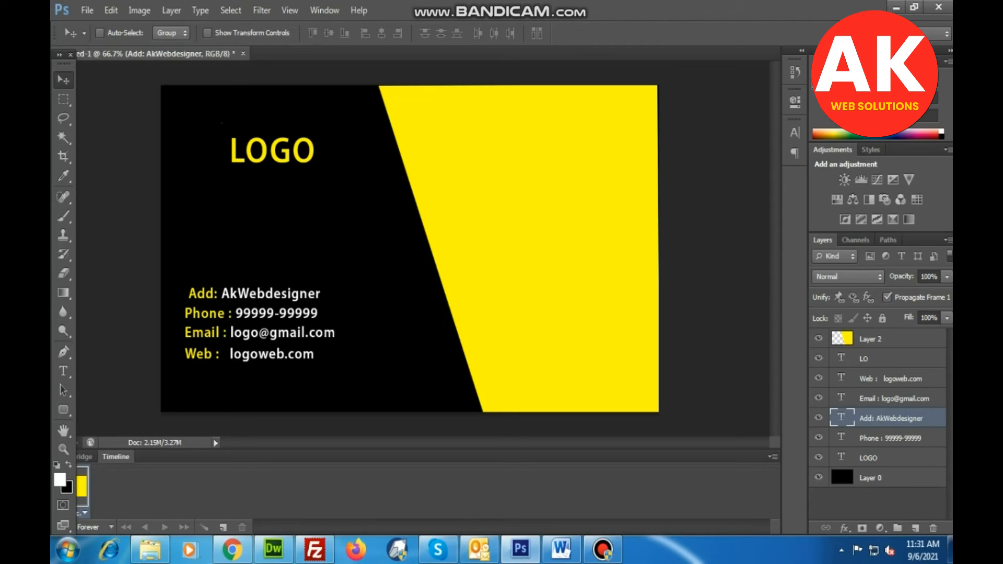
pyautogui.press('Left')
pyautogui.press('Left')
pyautogui.press('Left')
pyautogui.press('Left')
pyautogui.press('Left')
pyautogui.press('Left')
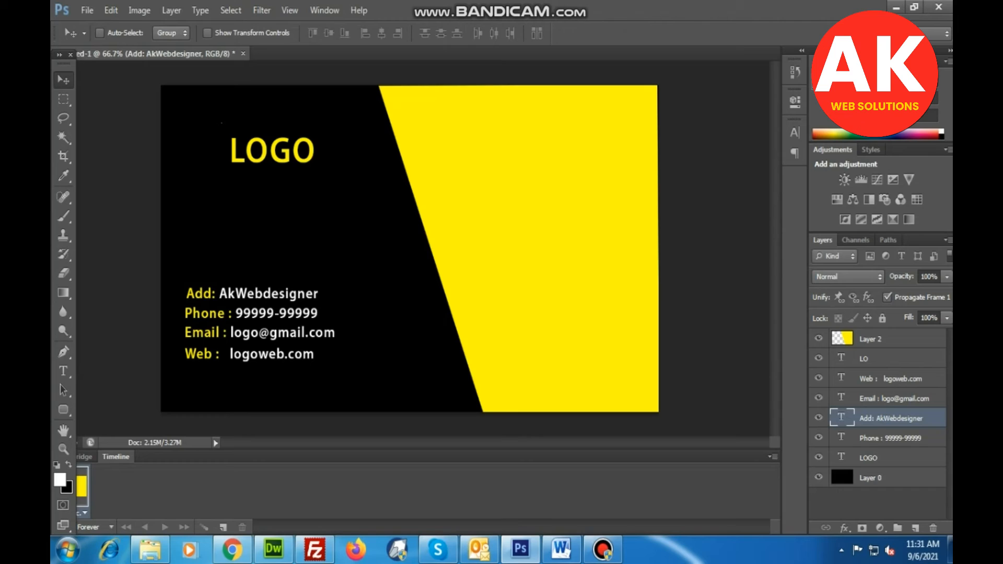
# Select the Web, Email, Add and Phone text layers together and move them straight down towards the card's lower edge.
pyautogui.click(890, 379)
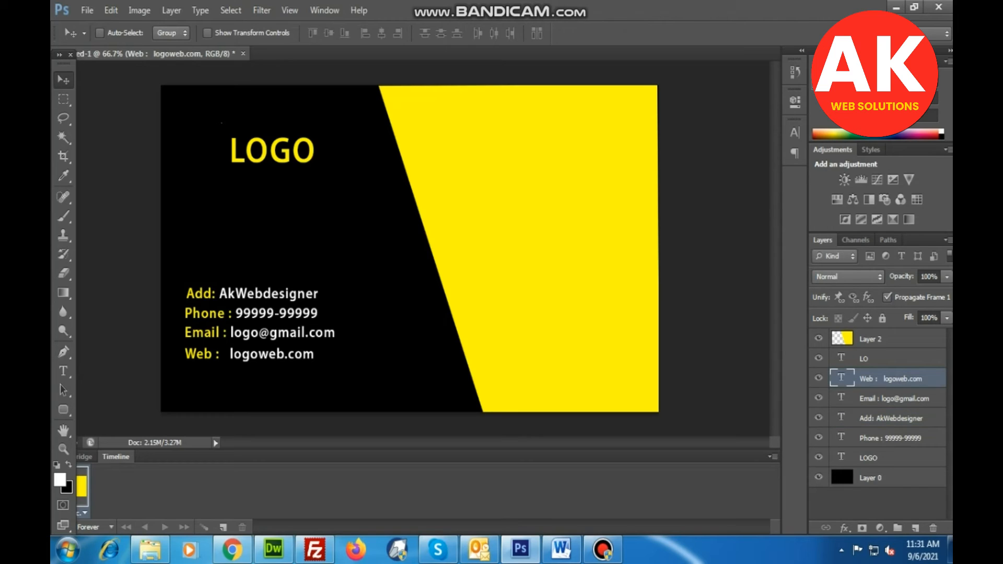
pyautogui.keyDown('ctrl'); pyautogui.click(891, 358); pyautogui.keyUp('ctrl')
pyautogui.click(891, 359)
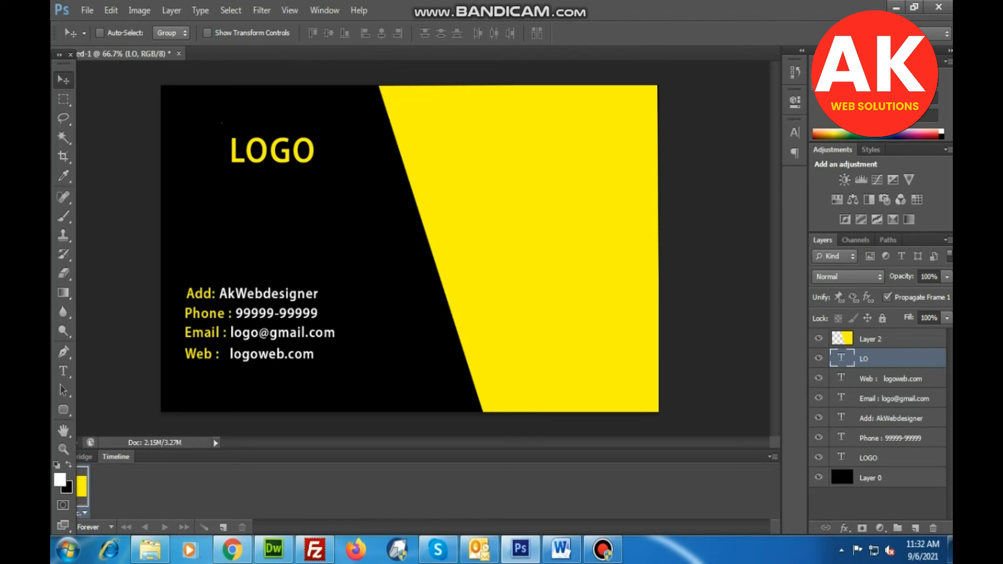
pyautogui.click(890, 378)
pyautogui.keyDown('ctrl'); pyautogui.click(891, 399); pyautogui.keyUp('ctrl')
pyautogui.keyDown('ctrl'); pyautogui.click(891, 418); pyautogui.keyUp('ctrl')
pyautogui.keyDown('ctrl'); pyautogui.click(891, 438); pyautogui.keyUp('ctrl')
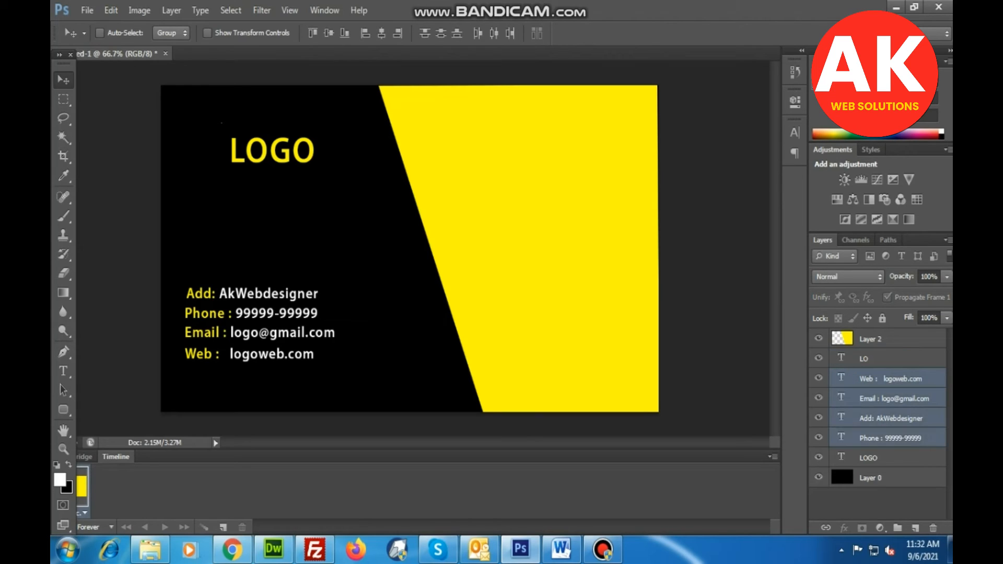
pyautogui.hotkey('shift', 'Down')
pyautogui.hotkey('shift', 'Down')
pyautogui.hotkey('shift', 'Down')
pyautogui.hotkey('shift', 'Down')
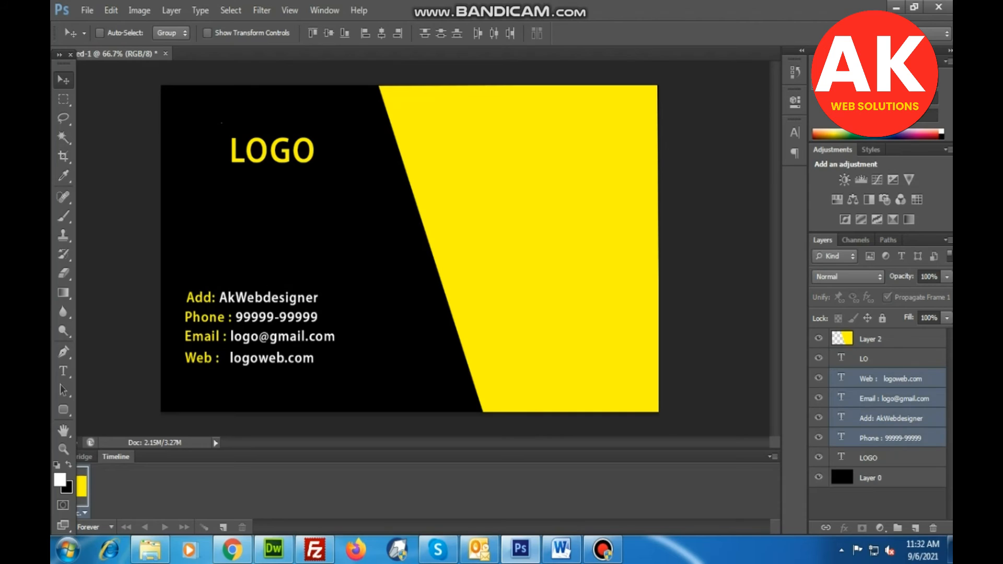
pyautogui.hotkey('shift', 'Down')
pyautogui.hotkey('shift', 'Down')
pyautogui.hotkey('shift', 'Down')
pyautogui.hotkey('shift', 'Down')
pyautogui.hotkey('shift', 'Down')
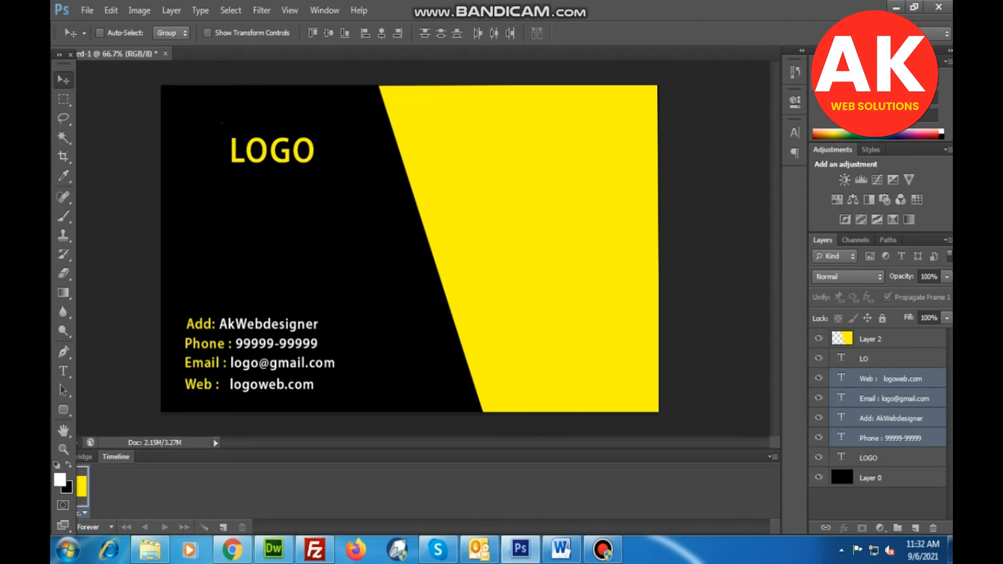
# Move the LOGO title down on the black side, closer to the contact lines.
pyautogui.rightClick(273, 141)
pyautogui.click(308, 154)
pyautogui.moveTo(291, 143); pyautogui.dragTo(289, 193)
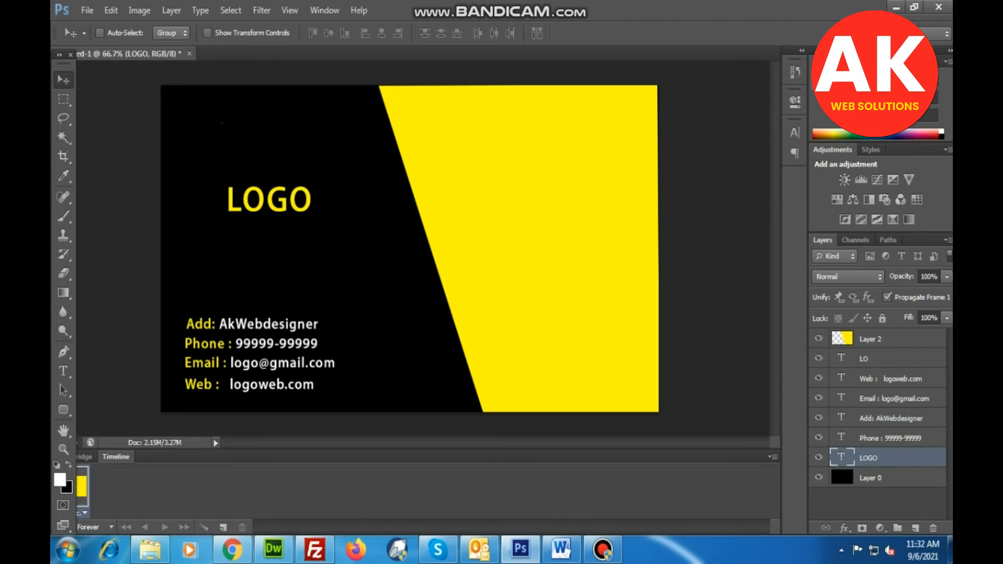
# Start a 72 pt text line reading AK on the lower yellow area with the text color set to black (000000).
pyautogui.press('t')
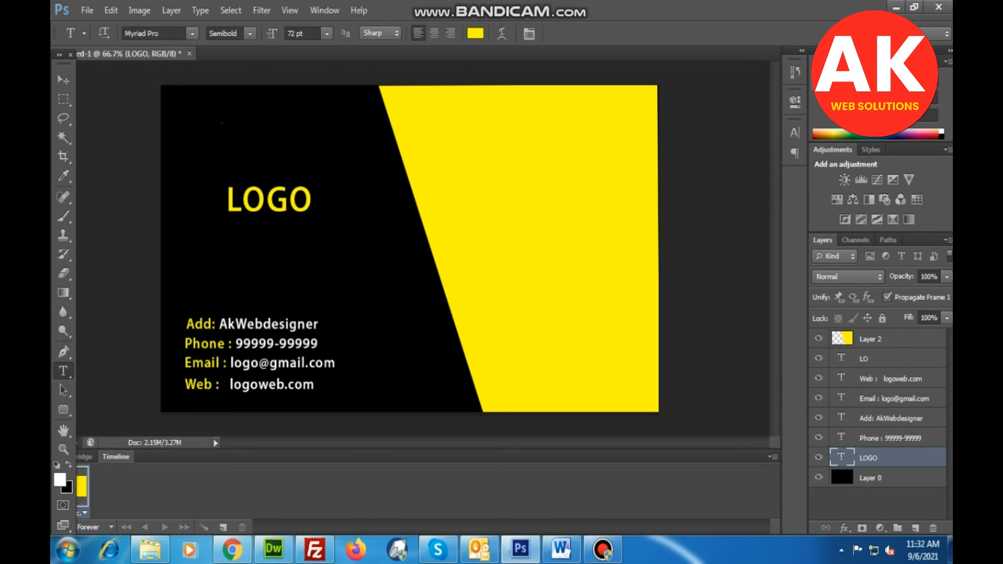
pyautogui.click(504, 308)
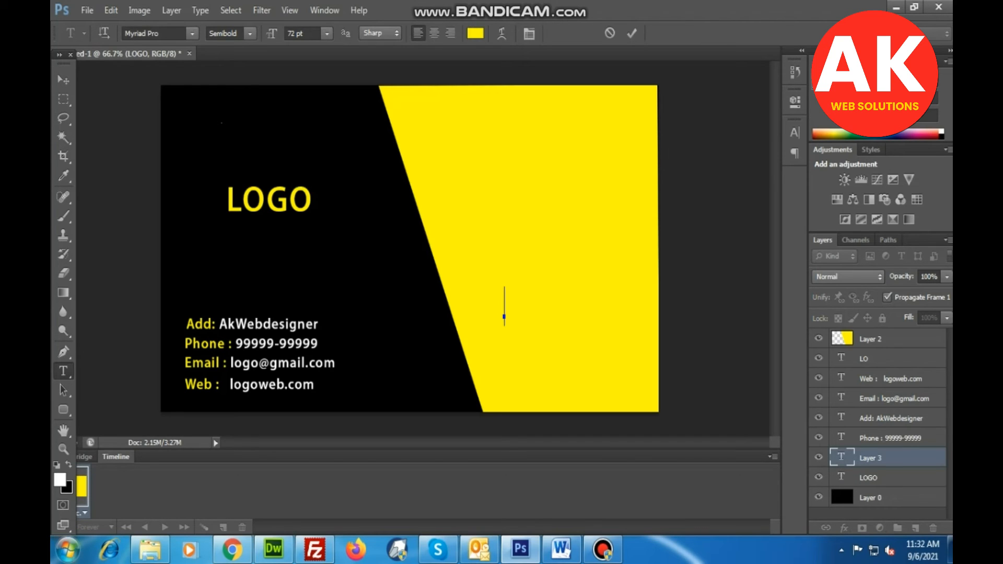
pyautogui.click(60, 479)
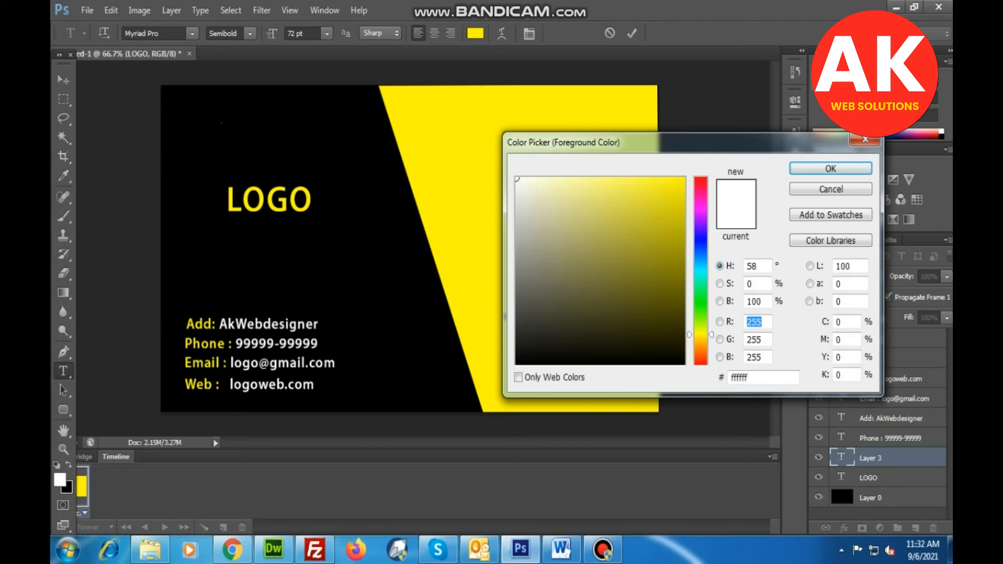
pyautogui.click(516, 364)
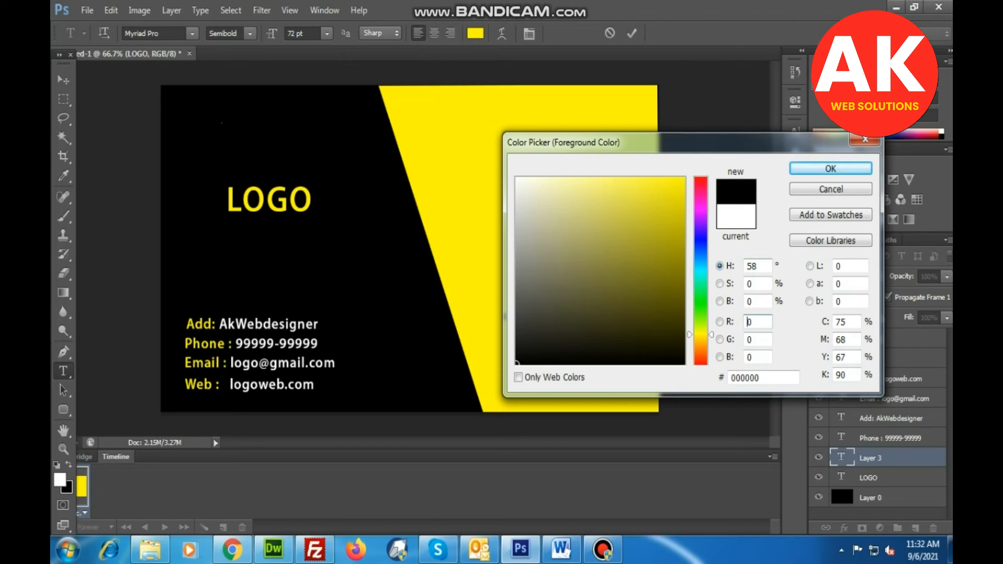
pyautogui.click(830, 168)
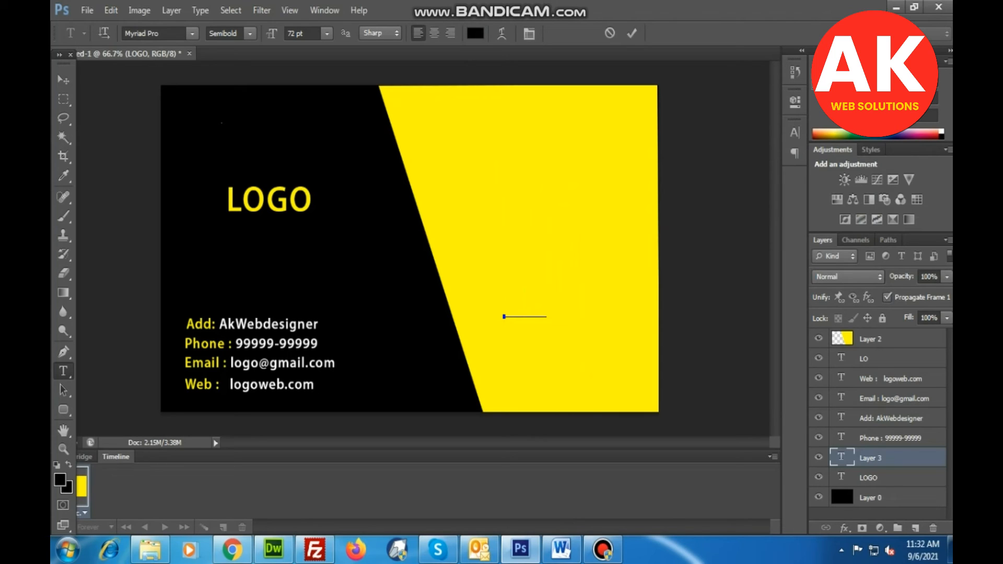
# Reapply black to the whole AK text and move its layer above the yellow Layer 2.
pyautogui.hotkey('ctrl', 'a')
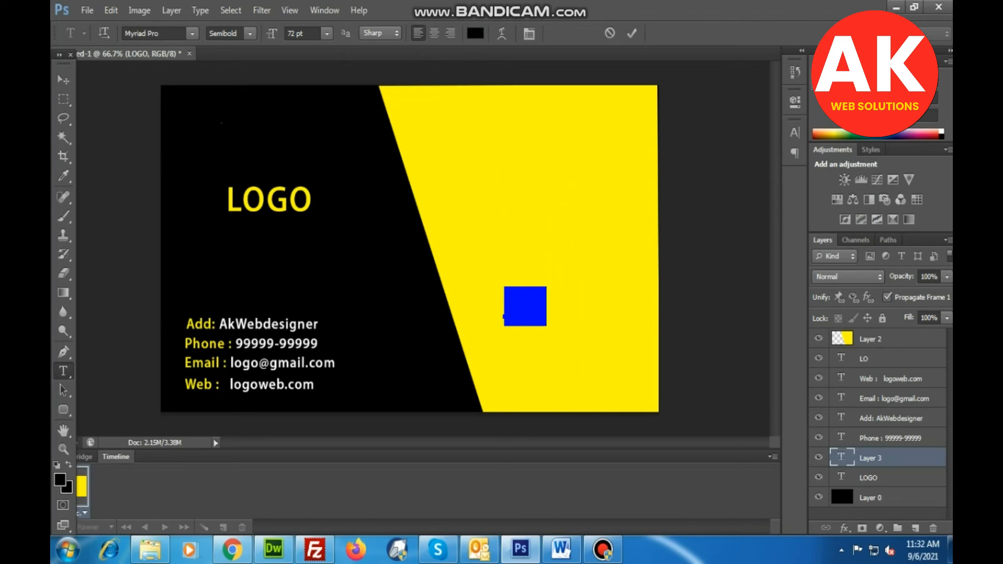
pyautogui.click(60, 479)
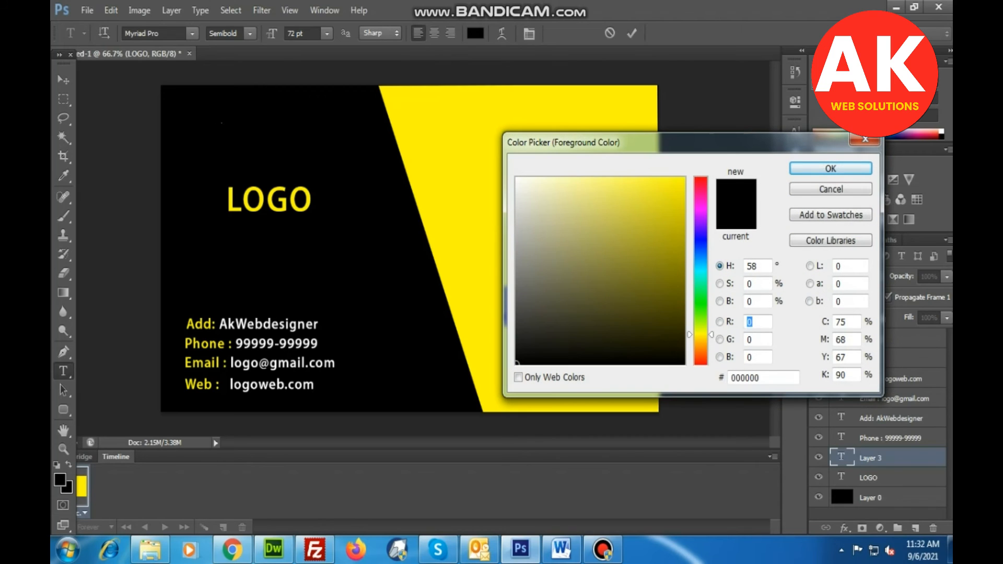
pyautogui.press('Return')
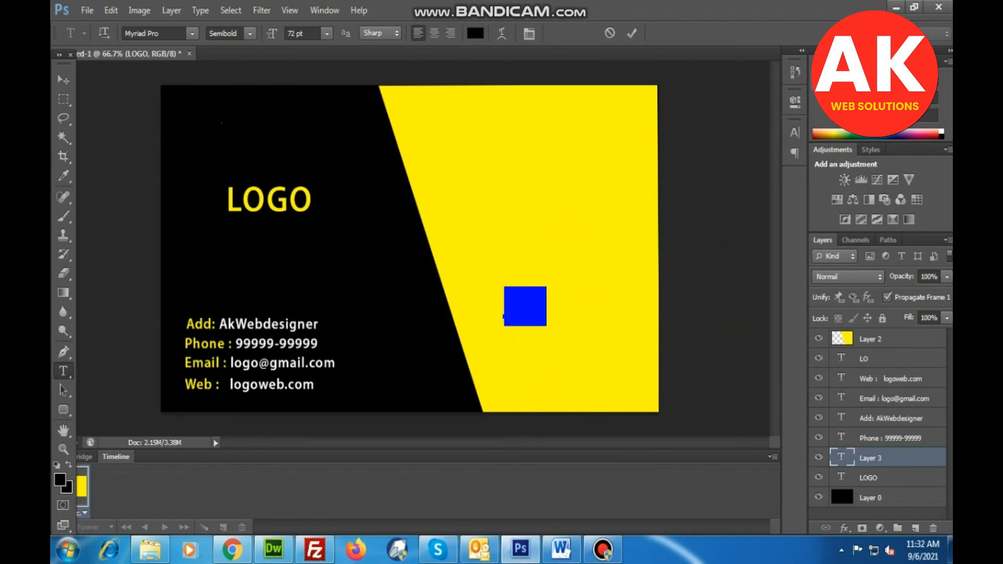
pyautogui.click(547, 307)
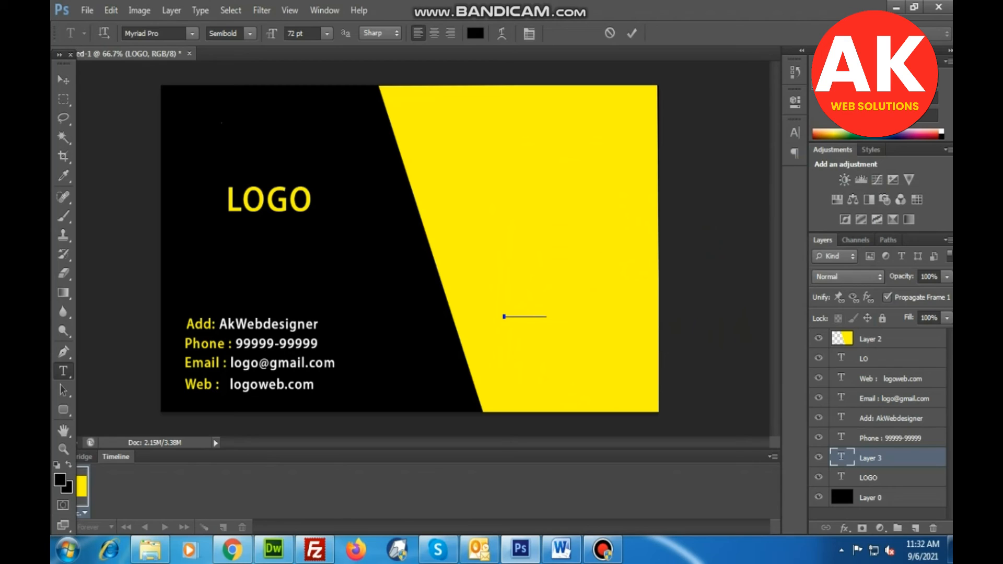
pyautogui.moveTo(505, 307); pyautogui.dragTo(545, 307)
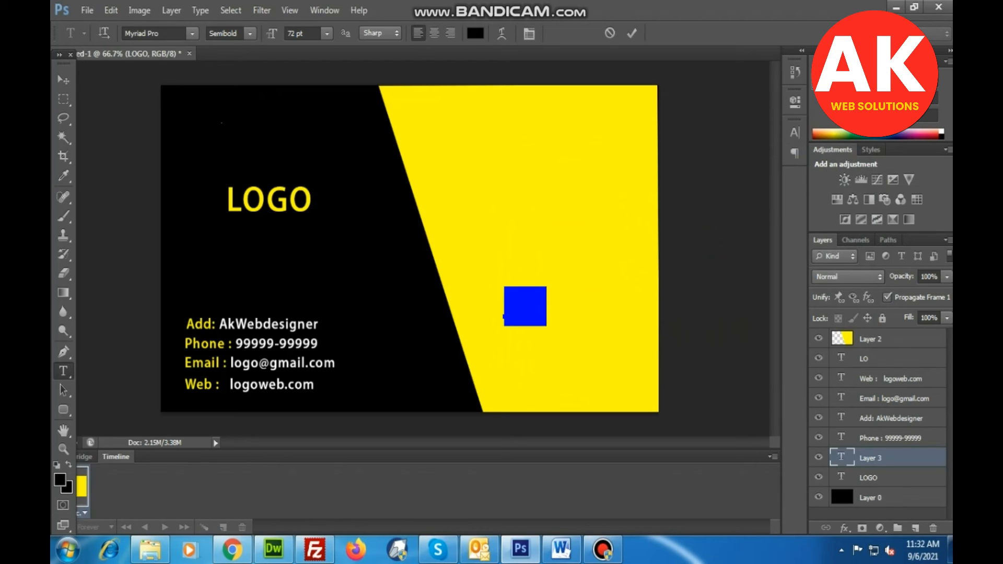
pyautogui.moveTo(871, 458); pyautogui.dragTo(871, 330)
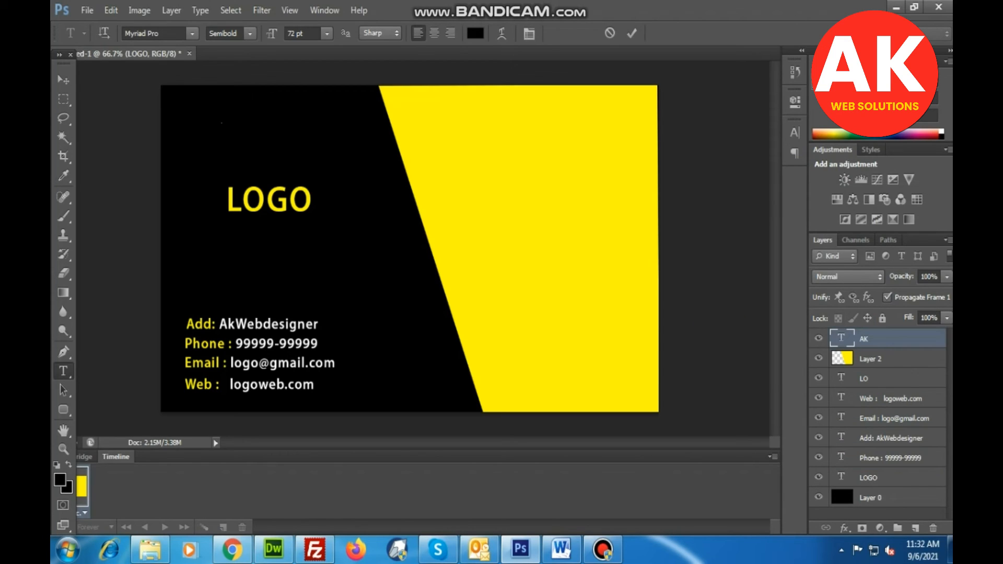
# Extend the AK text to read AKWEB, remove the extra D at its end, and commit it.
pyautogui.click(545, 307)
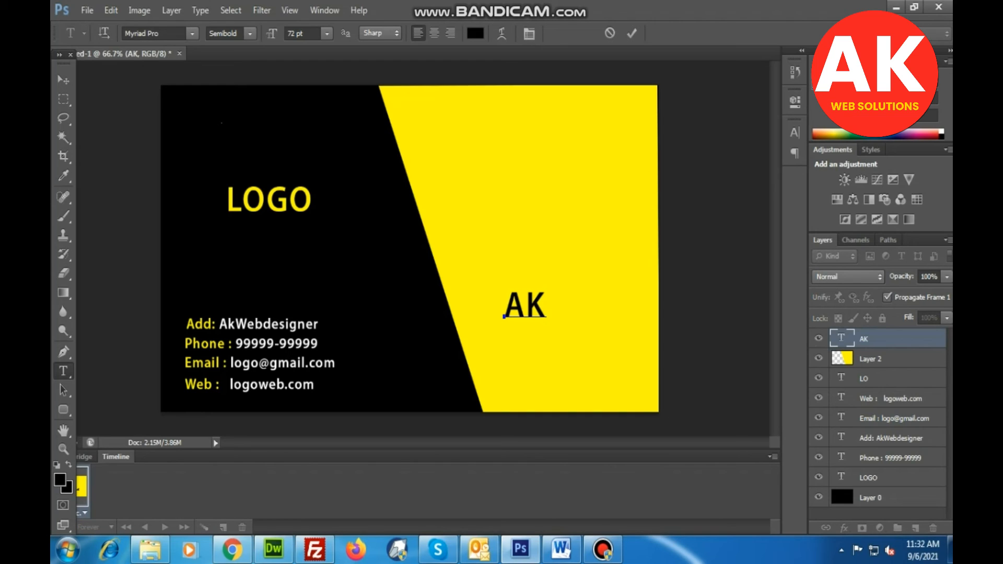
pyautogui.write('WE')
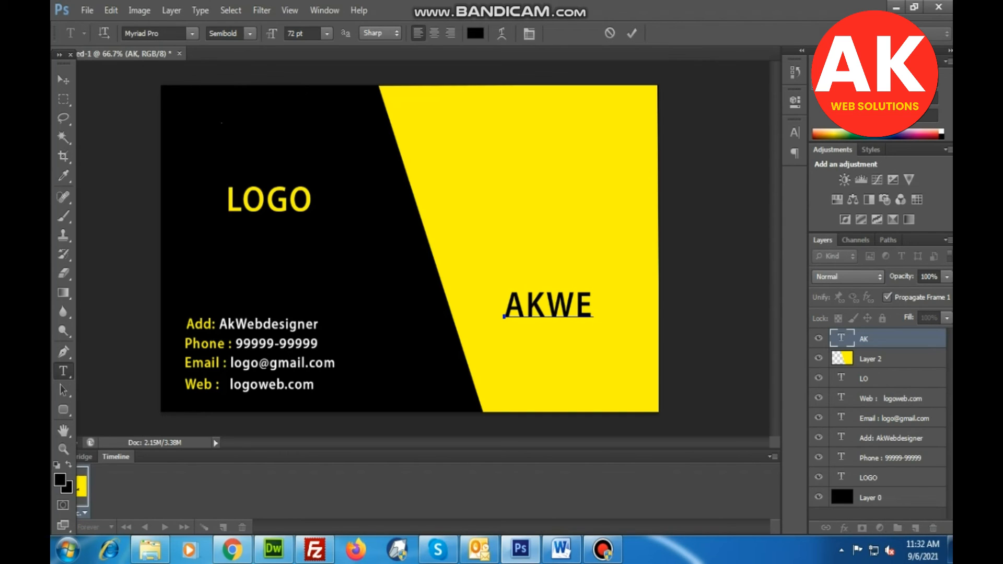
pyautogui.write('B')
pyautogui.click(63, 79)
pyautogui.click(63, 371)
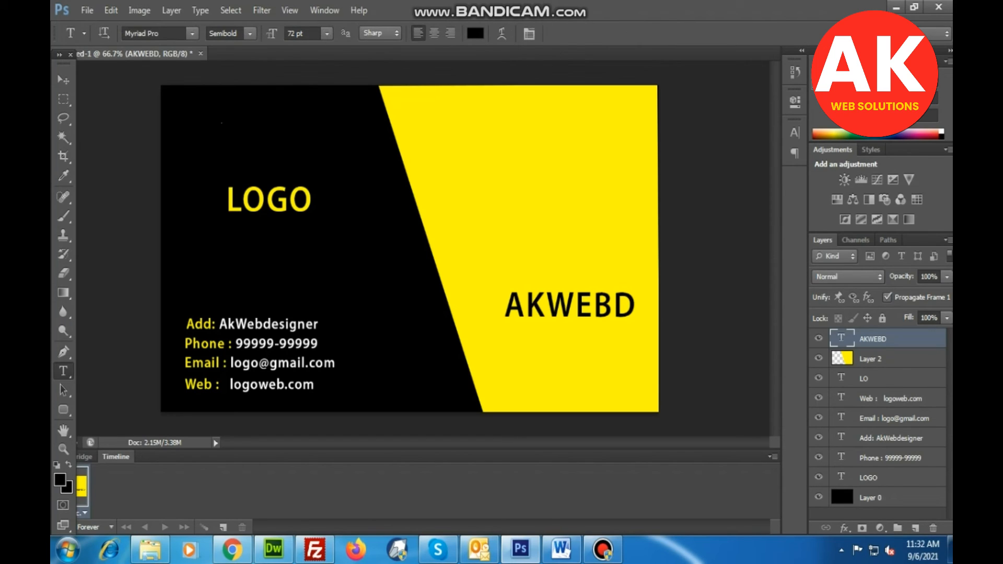
pyautogui.moveTo(636, 307); pyautogui.dragTo(616, 308)
pyautogui.press('BackSpace')
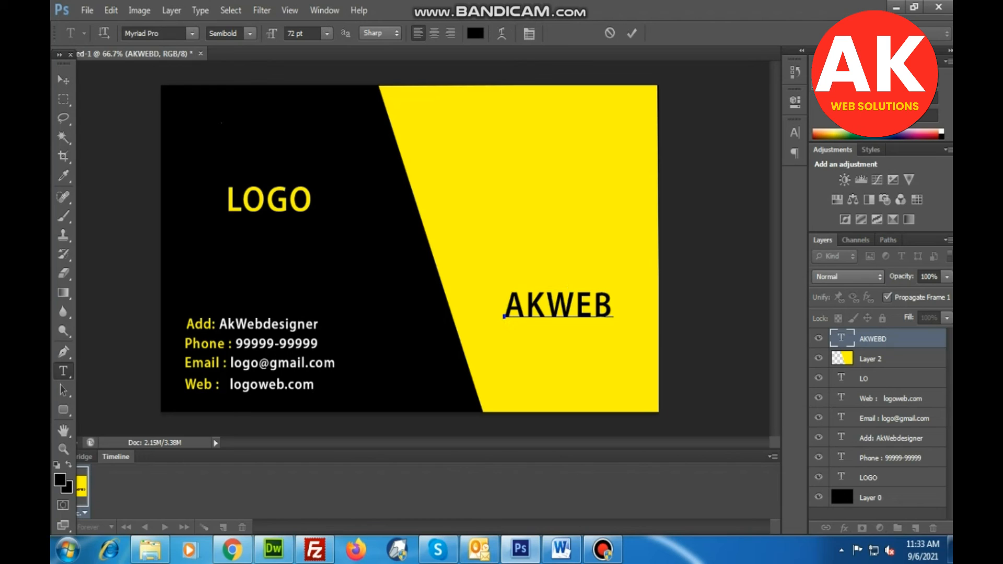
pyautogui.click(63, 80)
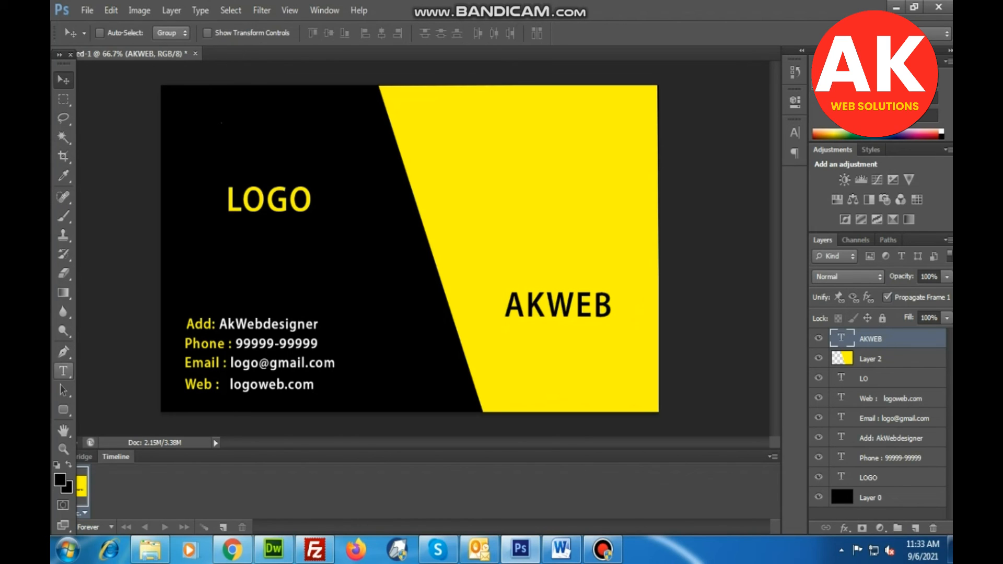
# Add a new 72 pt black text line reading DEsigner directly below AKWEB on the yellow area.
pyautogui.click(63, 371)
pyautogui.click(504, 353)
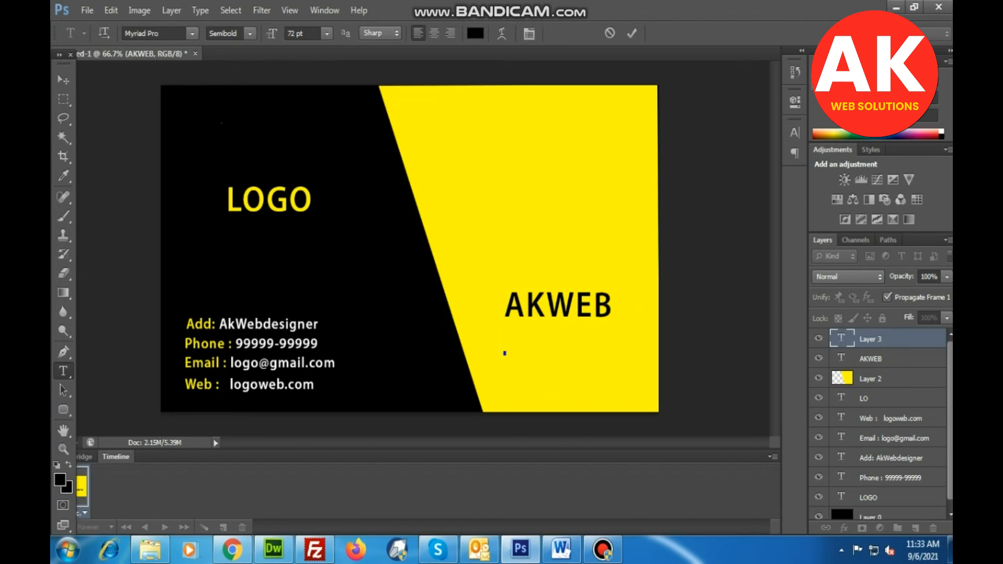
pyautogui.write('DE')
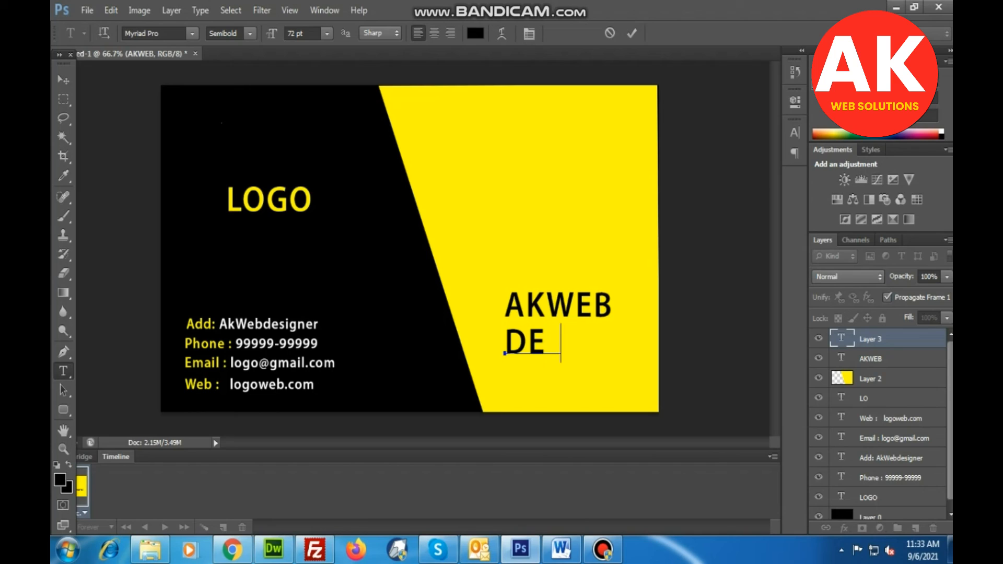
pyautogui.write('signer')
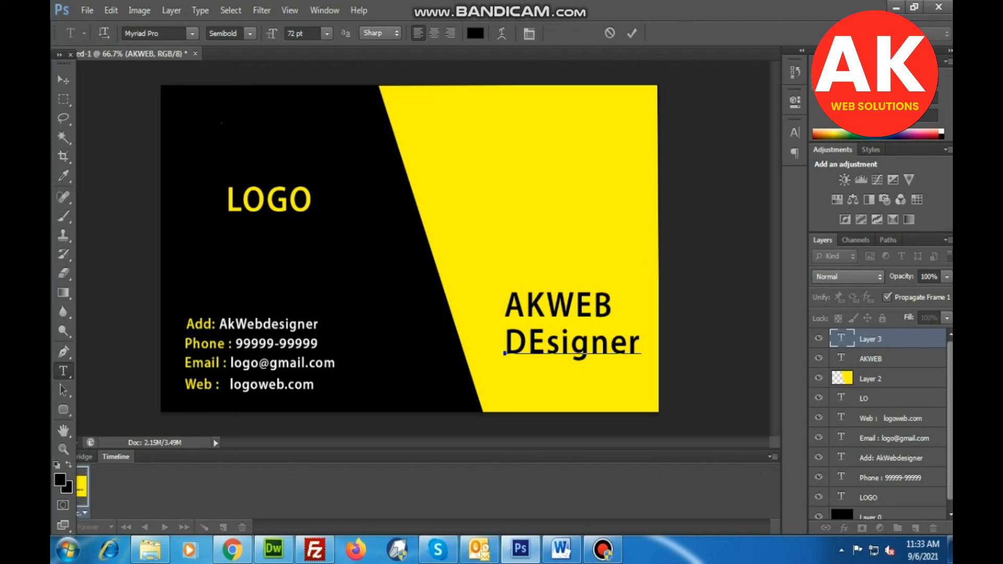
# Replace the lowercase ending of the new text with capitals so it reads DESIGNER, and commit it.
pyautogui.hotkey('shift', 'Left')
pyautogui.hotkey('shift', 'Left')
pyautogui.hotkey('shift', 'Left')
pyautogui.hotkey('shift', 'Left')
pyautogui.hotkey('shift', 'Left')
pyautogui.hotkey('shift', 'Left')
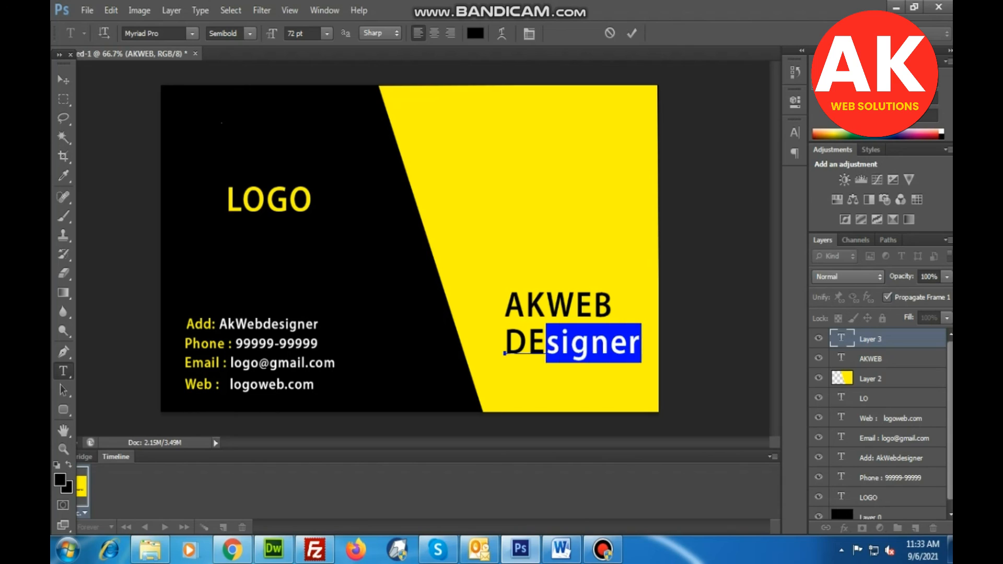
pyautogui.write('SI')
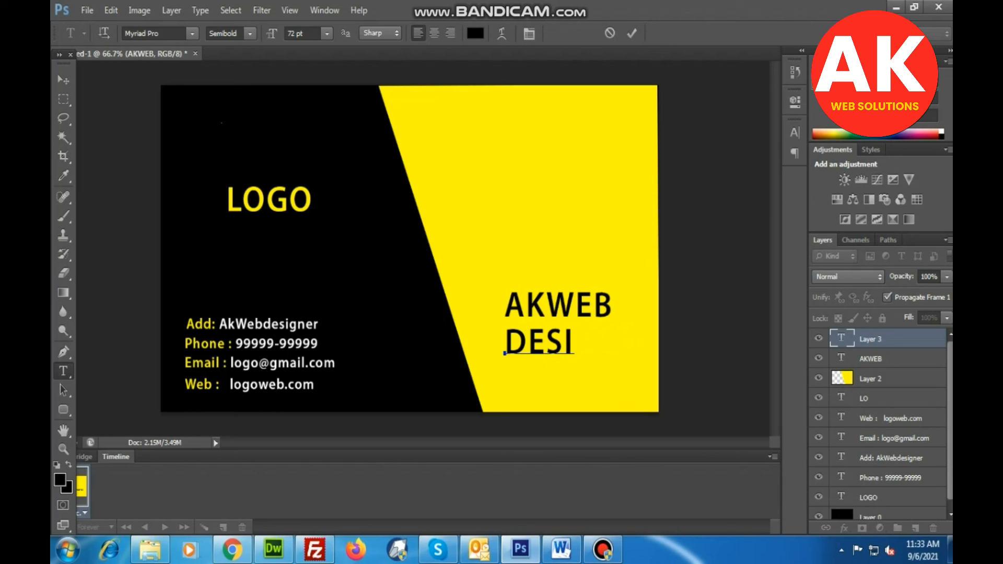
pyautogui.write('GNER')
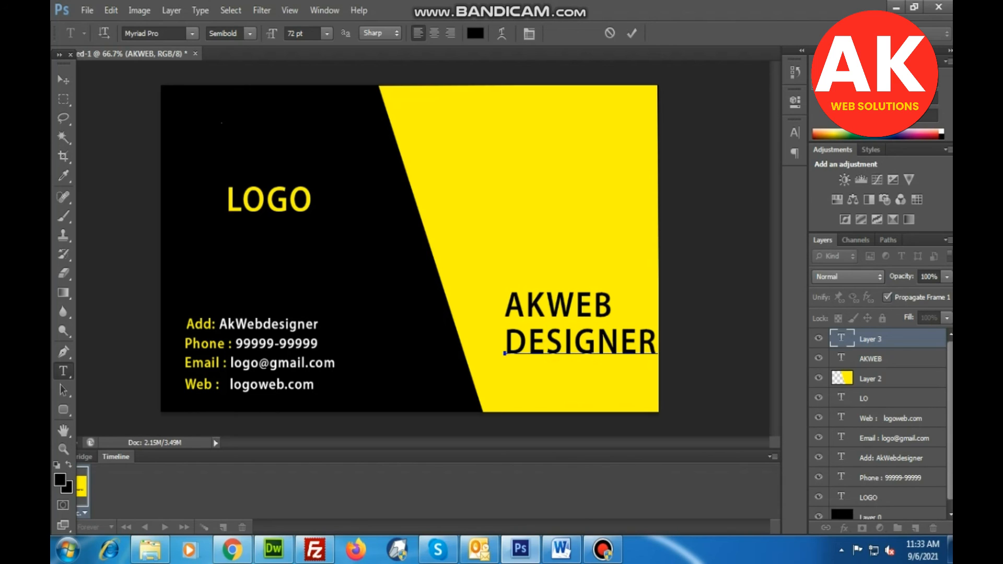
pyautogui.click(64, 80)
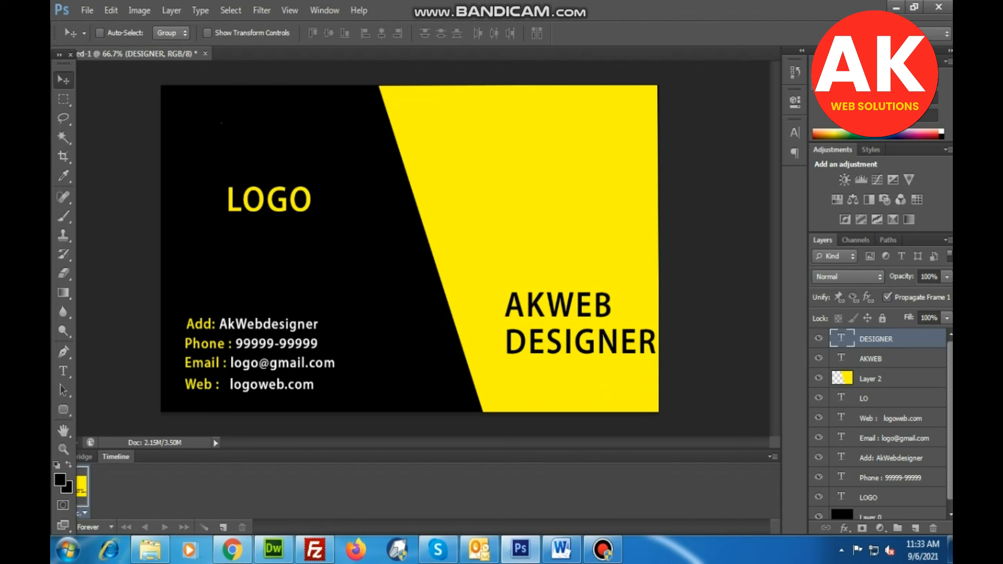
# Move DESIGNER slightly down and away from the card's edge, and center AKWEB closely above it.
pyautogui.moveTo(591, 299); pyautogui.dragTo(567, 308)
pyautogui.rightClick(567, 307)
pyautogui.click(604, 316)
pyautogui.moveTo(574, 298); pyautogui.dragTo(588, 299)
pyautogui.rightClick(587, 353)
pyautogui.click(601, 358)
pyautogui.moveTo(601, 358); pyautogui.dragTo(610, 359)
pyautogui.rightClick(584, 307)
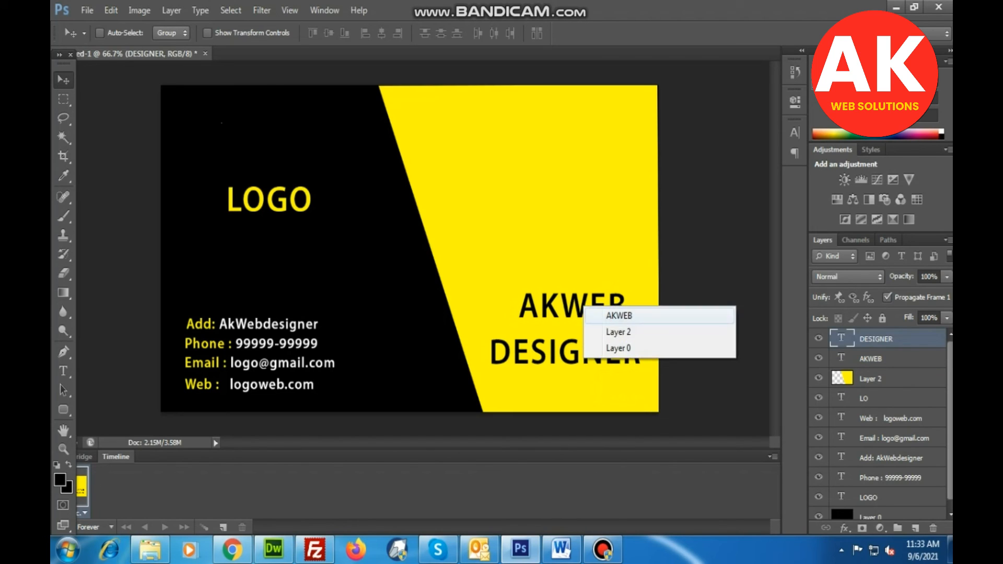
pyautogui.click(609, 316)
pyautogui.moveTo(609, 315); pyautogui.dragTo(602, 322)
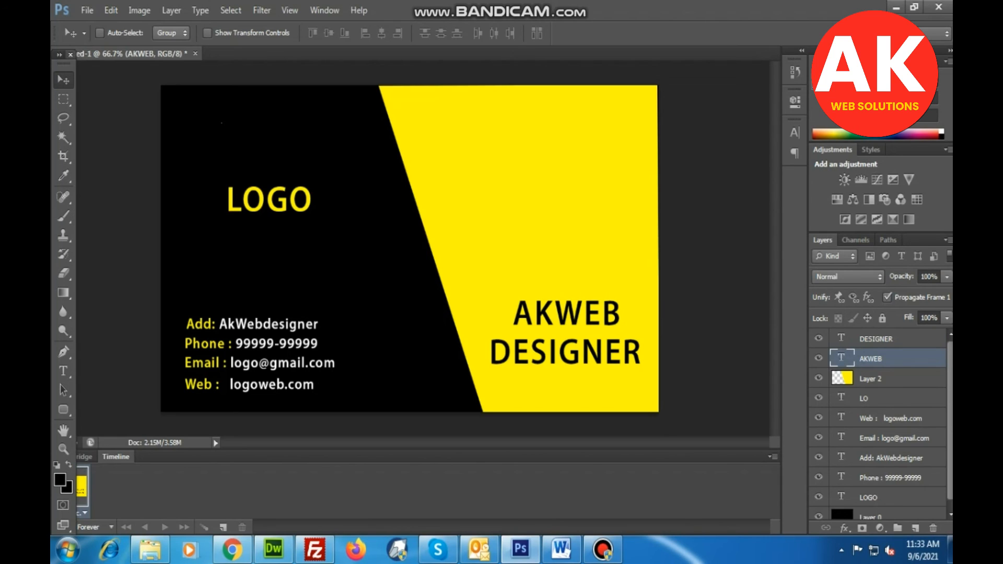
# Start a Save for Web export as JPEG High and choose the banner images folder inside All-ftp on drive F: as destination.
pyautogui.click(87, 10)
pyautogui.click(115, 214)
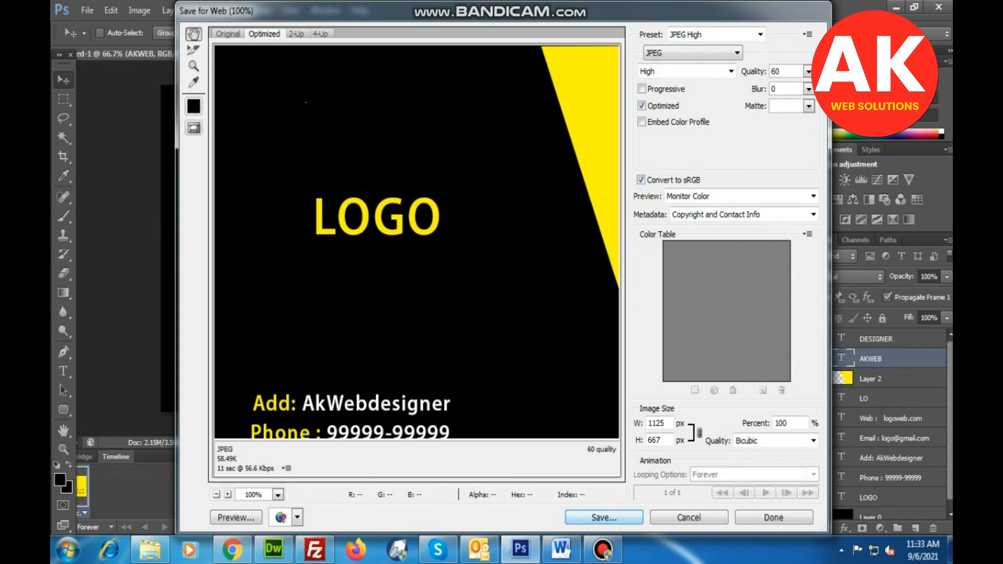
pyautogui.press('Return')
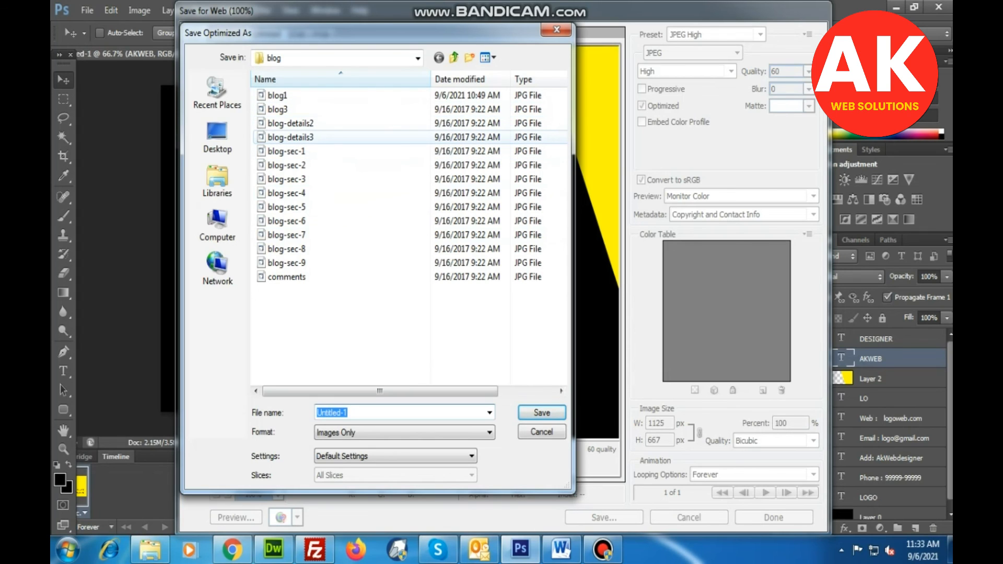
pyautogui.click(217, 225)
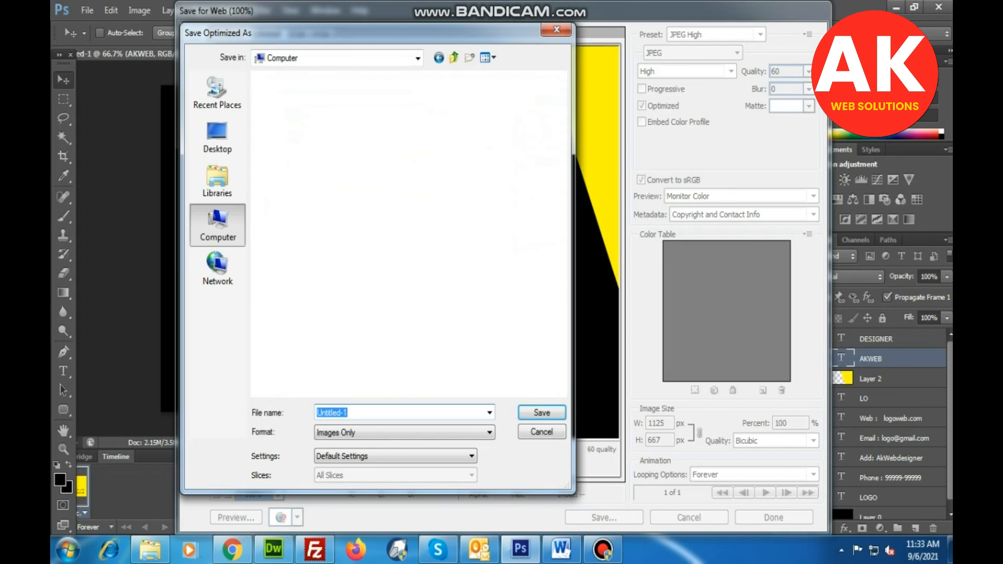
pyautogui.doubleClick(468, 150)
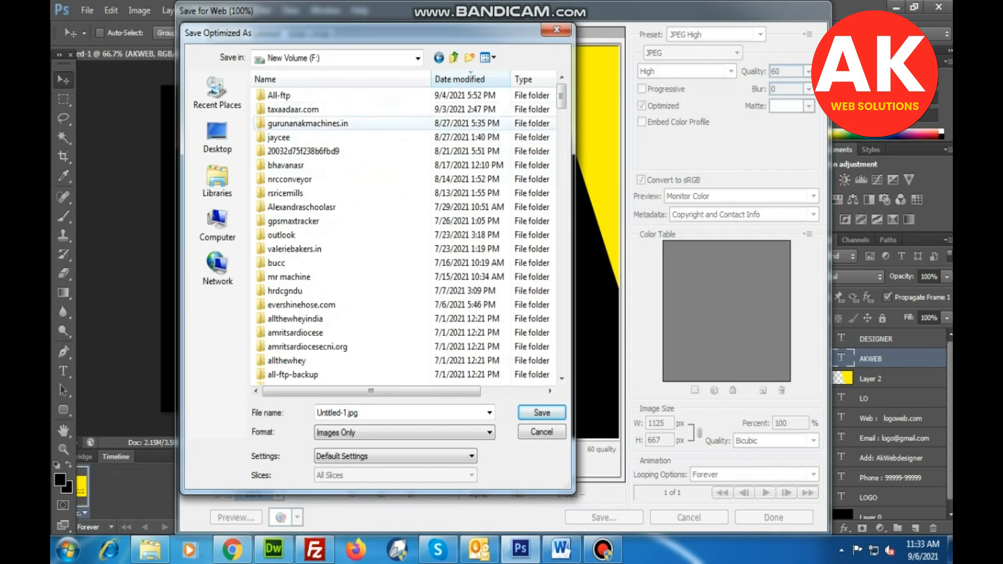
pyautogui.doubleClick(279, 95)
pyautogui.doubleClick(358, 117)
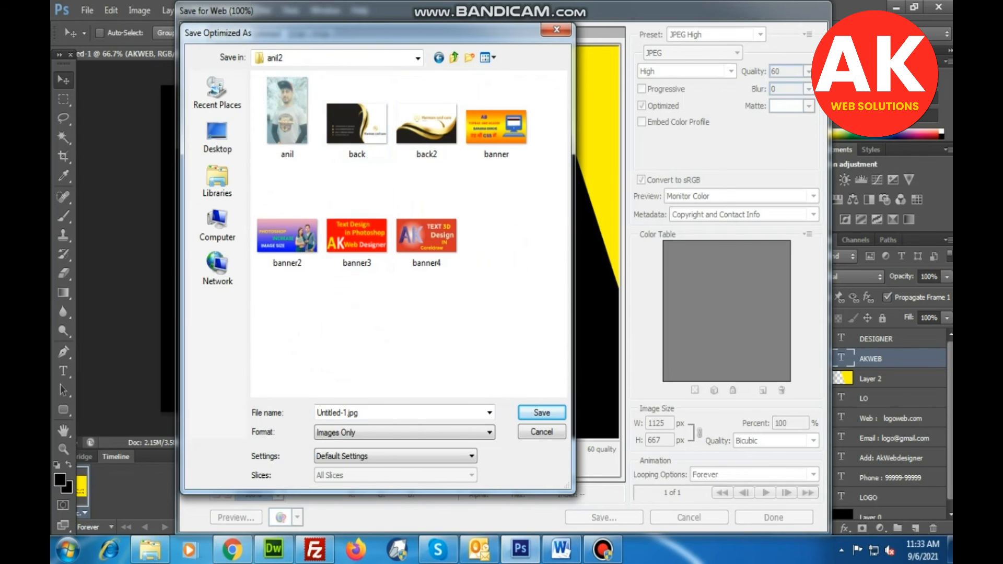
# Name the exported JPEG visiting-card and save it in the chosen folder.
pyautogui.click(359, 413)
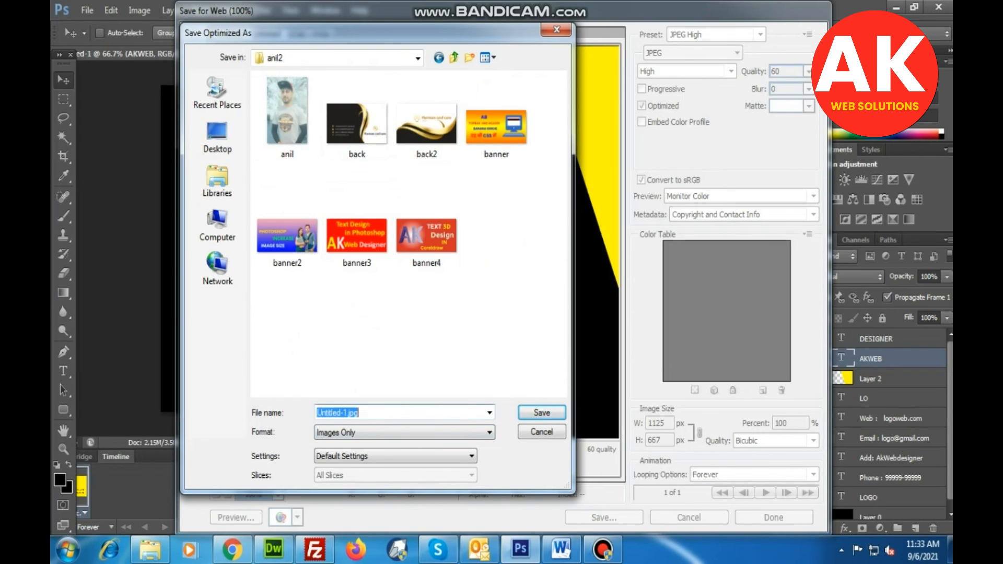
pyautogui.moveTo(317, 413); pyautogui.dragTo(347, 413)
pyautogui.write('visit')
pyautogui.write('ing-')
pyautogui.write('card')
pyautogui.press('Return')
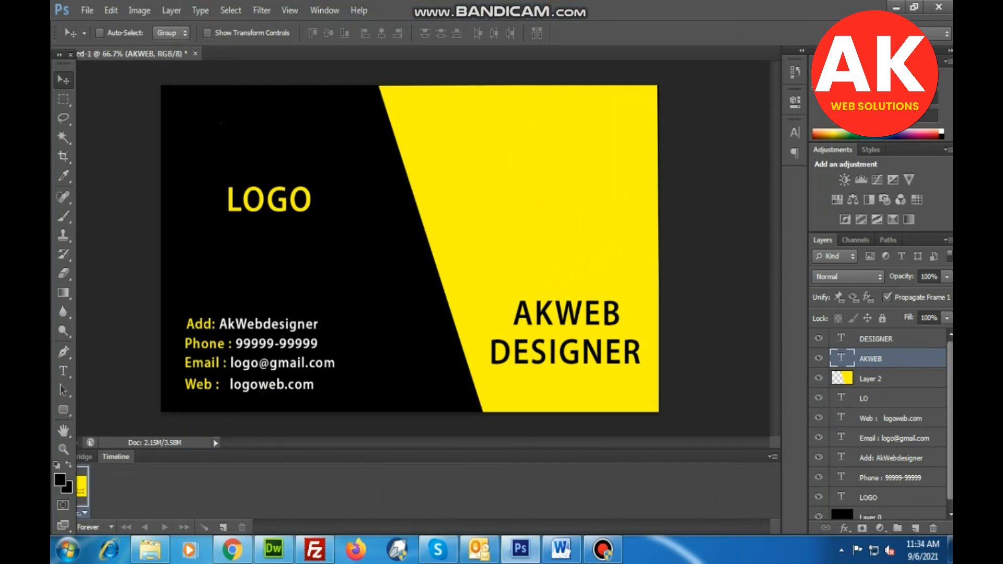
pyautogui.hotkey('ctrl', 'shift', 's')
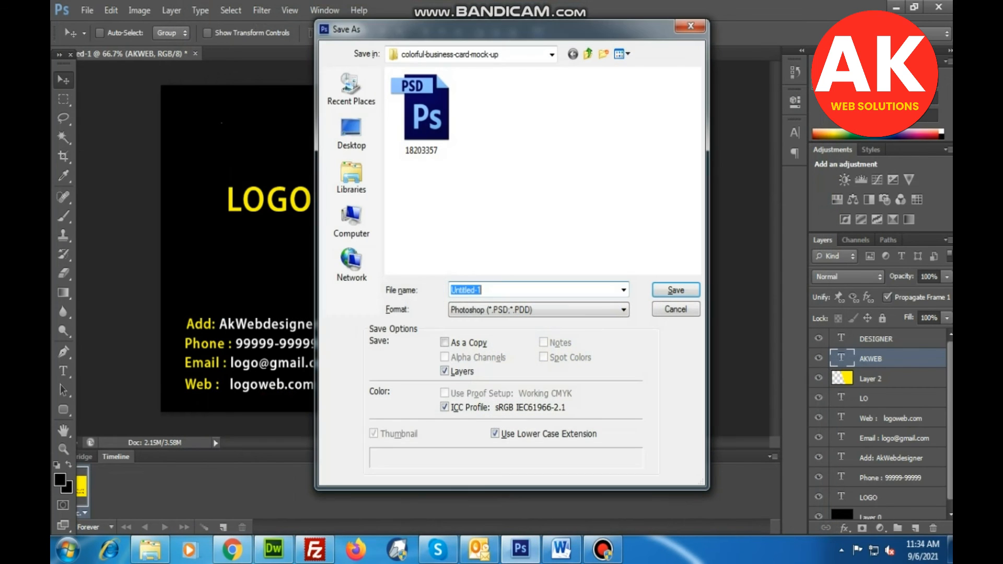
pyautogui.press('Escape')
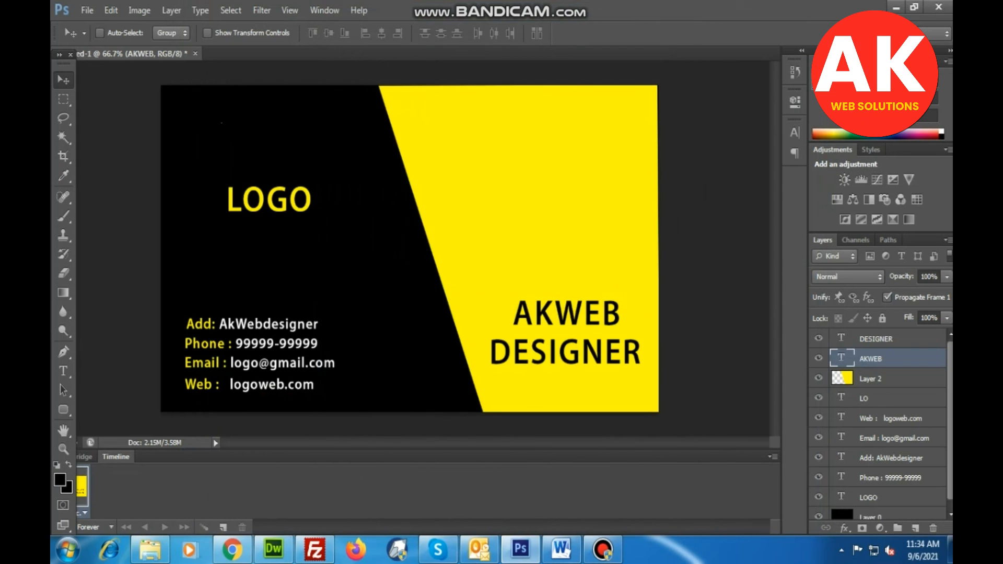